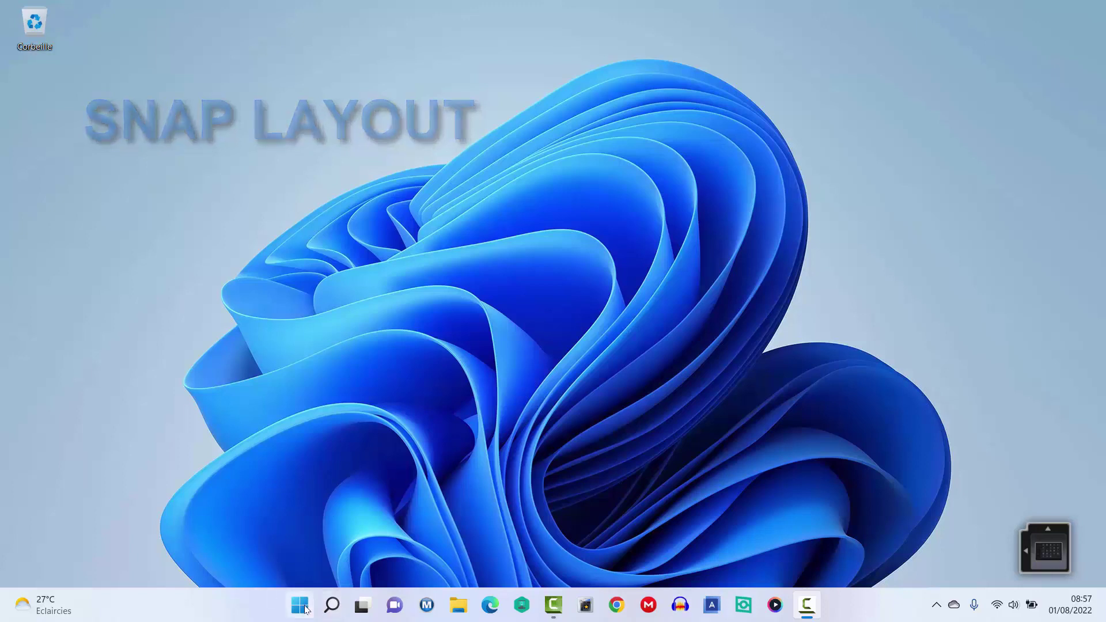
Step: Search for "excel" and launch Excel
{"action": "left_click", "coordinate": [300, 604]}
{"action": "left_click", "coordinate": [455, 94]}
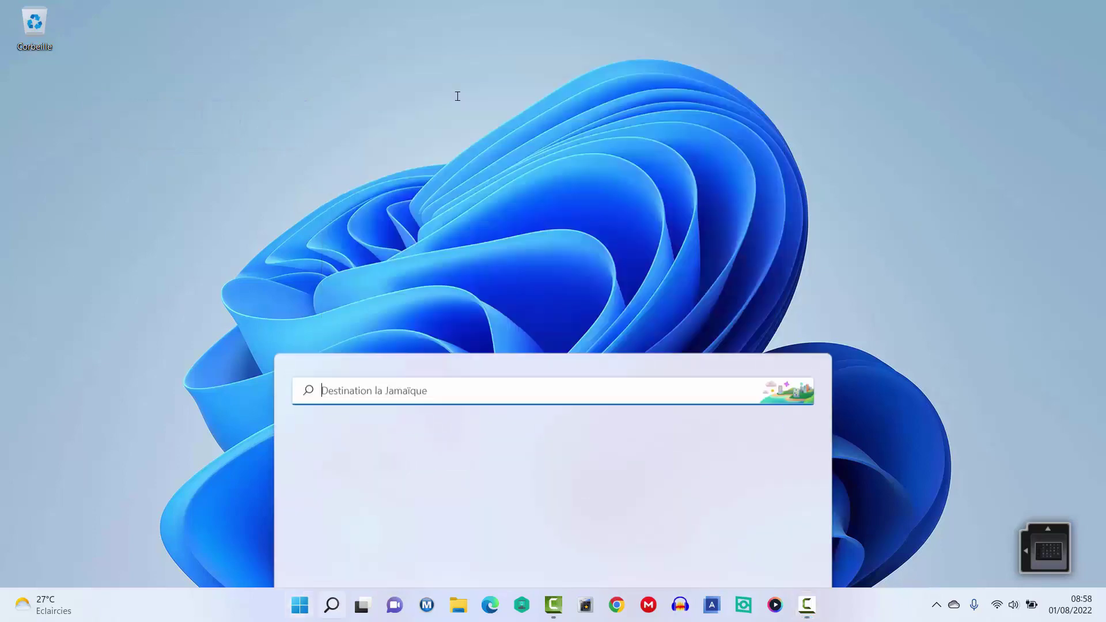
{"action": "type", "text": "excel"}
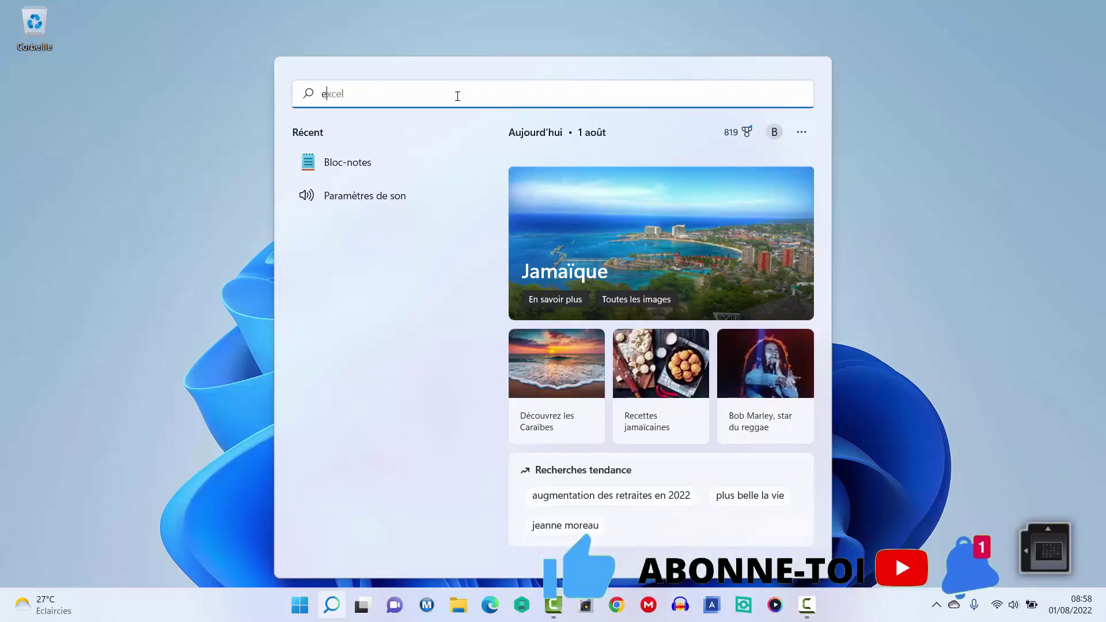
Step: Search for "block" and launch Bloc-notes
{"action": "key", "text": "super"}
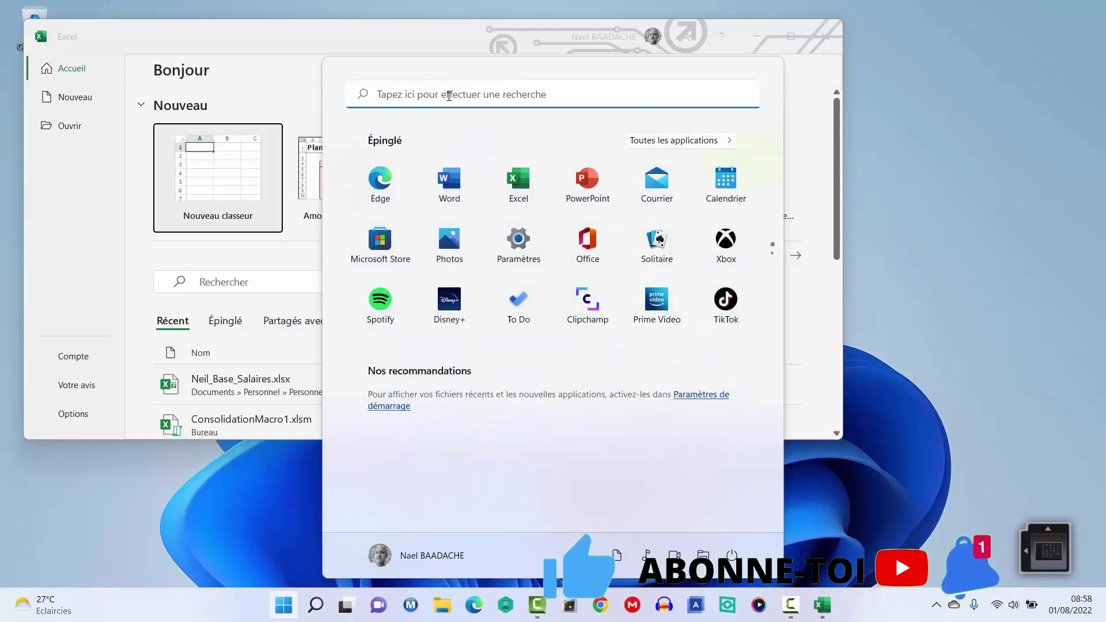
{"action": "left_click", "coordinate": [446, 94]}
{"action": "type", "text": "bloc"}
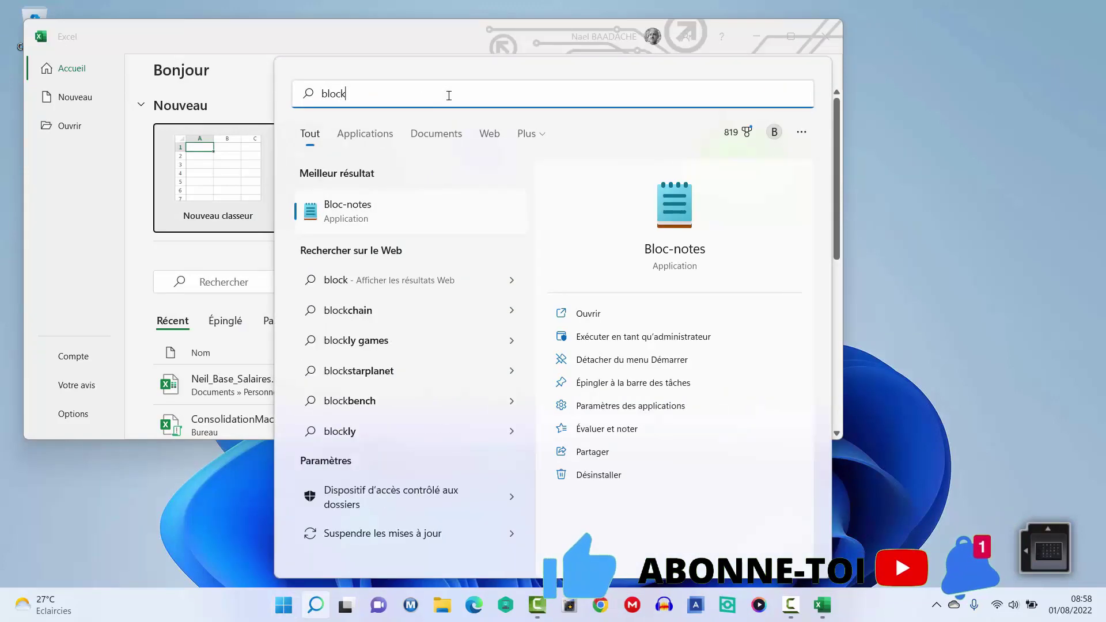
{"action": "key", "text": "Return"}
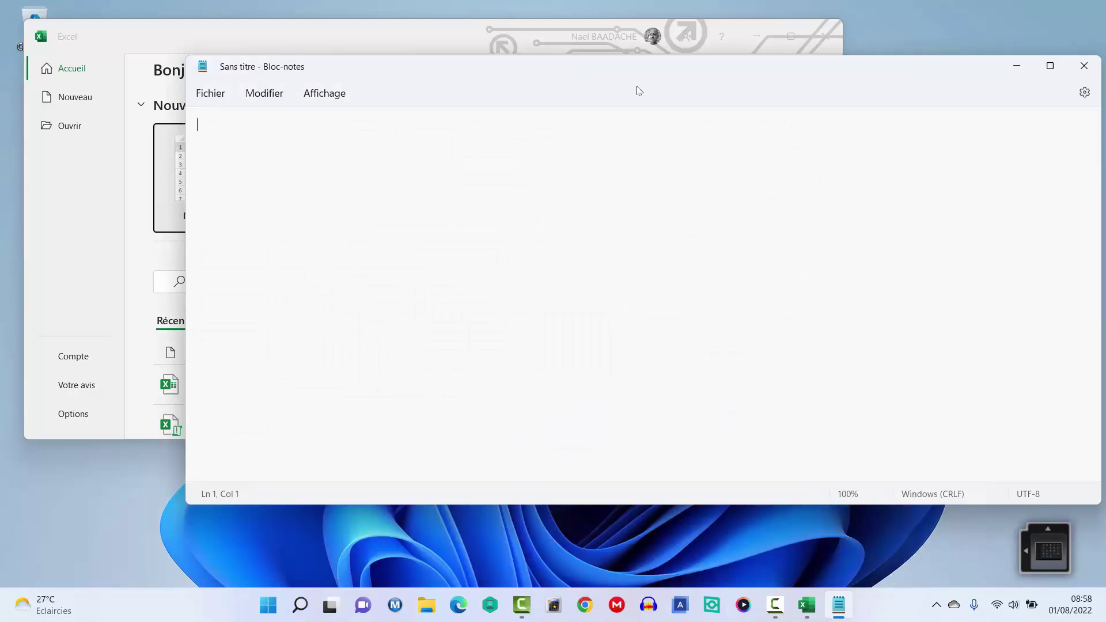
Step: Snap the Bloc-notes window to the left half of the two-equal-halves layout and fill the other half with Excel
{"action": "left_click_drag", "start_coordinate": [636, 68], "coordinate": [588, 113]}
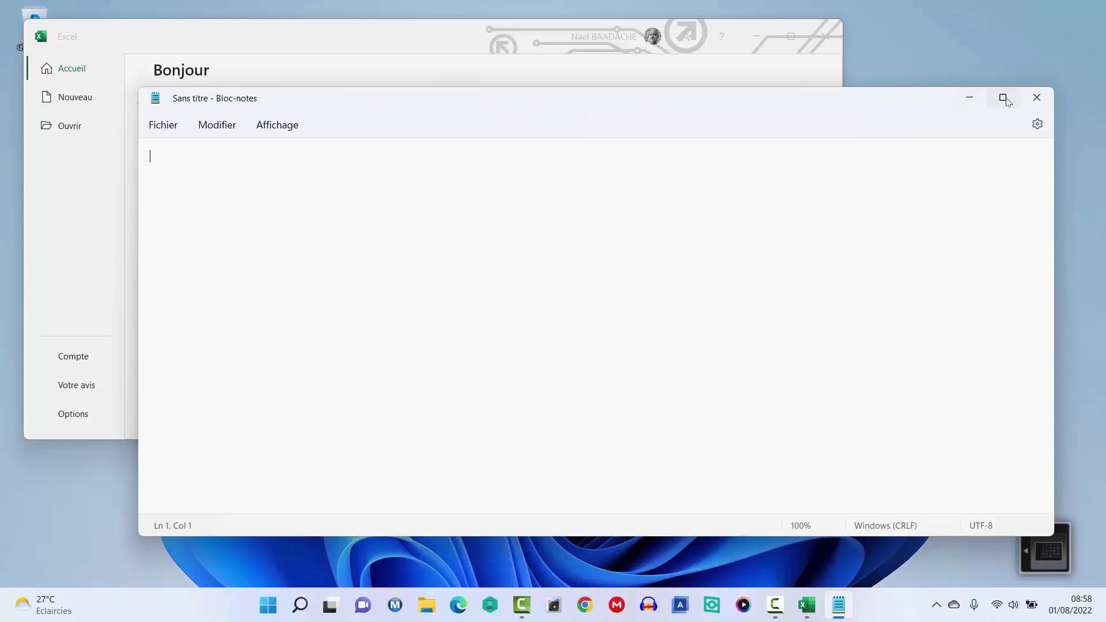
{"action": "mouse_move", "coordinate": [1003, 99]}
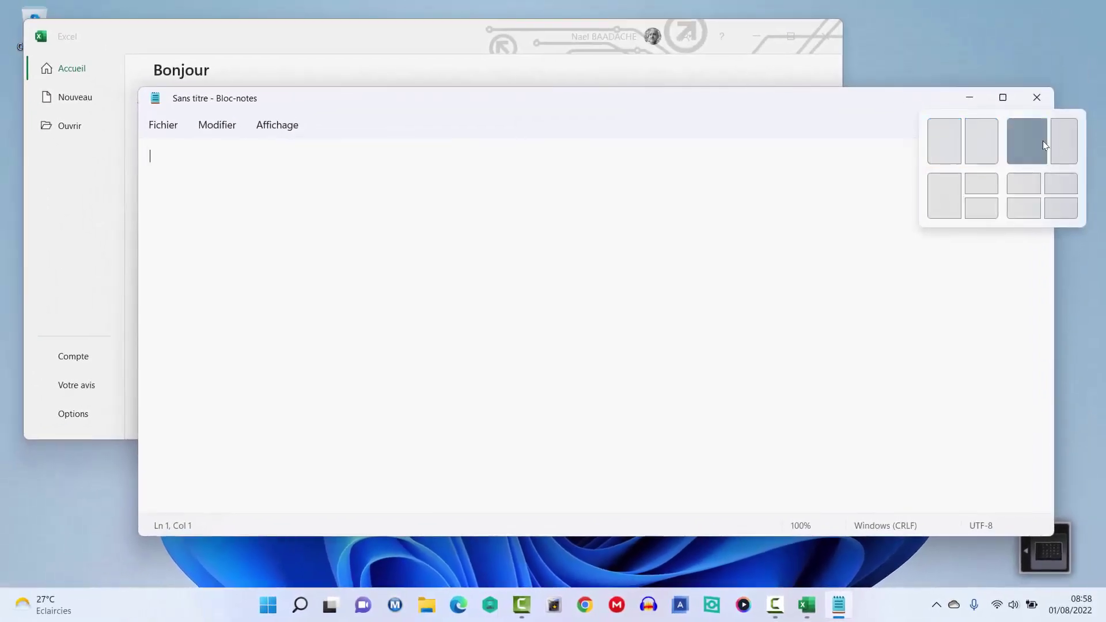
{"action": "left_click", "coordinate": [949, 139]}
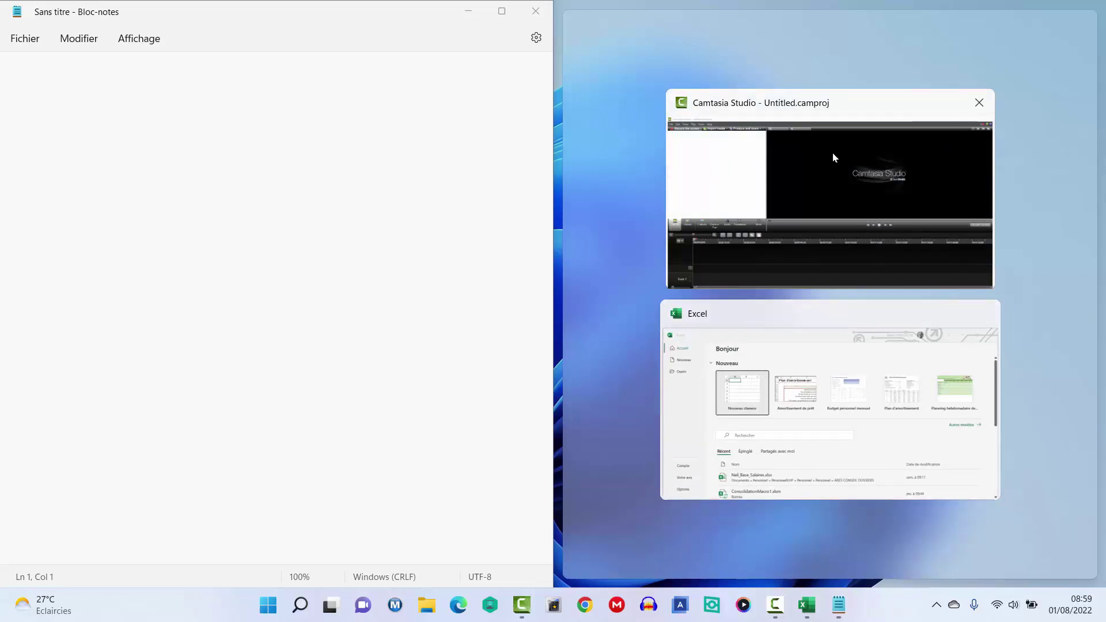
{"action": "left_click", "coordinate": [856, 318]}
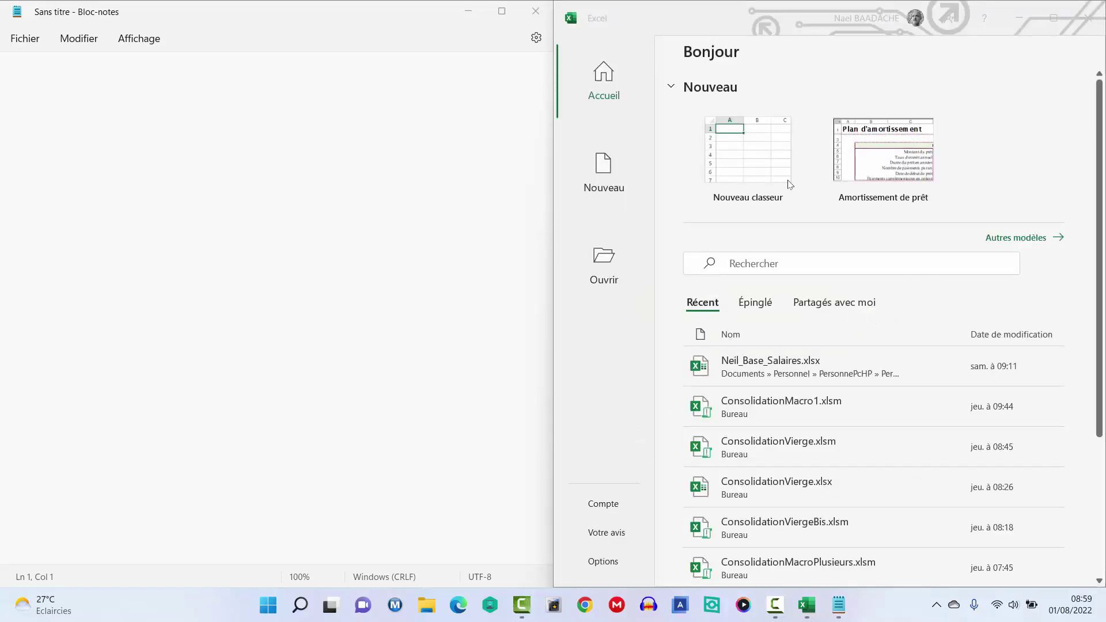
Step: Create a blank workbook and snap it to the left half of the screen, with Bloc-notes filling the other half
{"action": "left_click", "coordinate": [775, 152]}
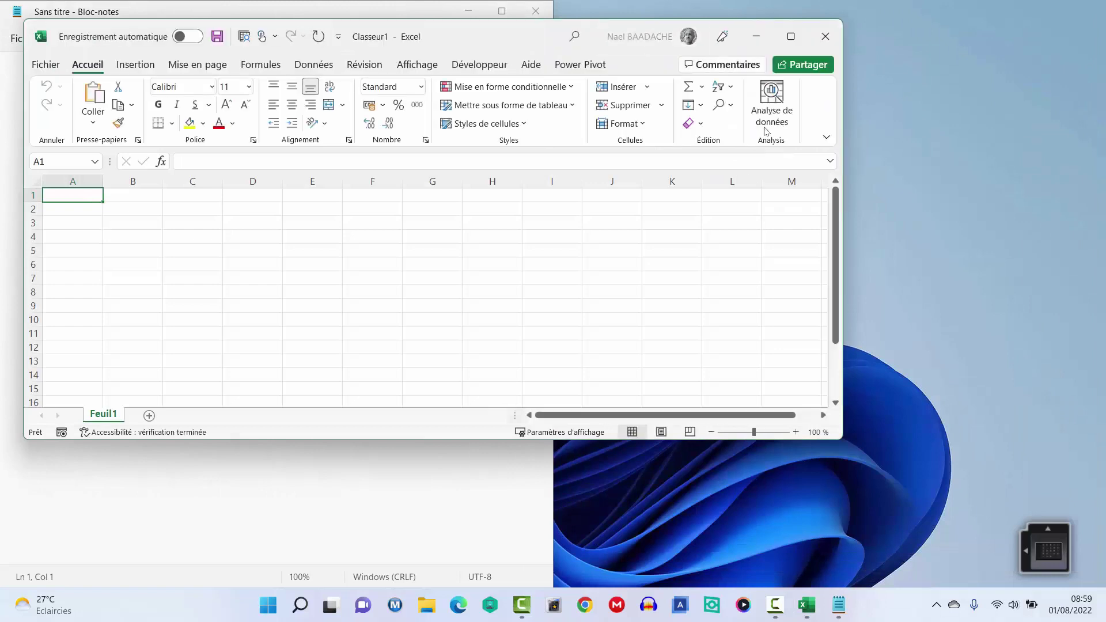
{"action": "mouse_move", "coordinate": [792, 39]}
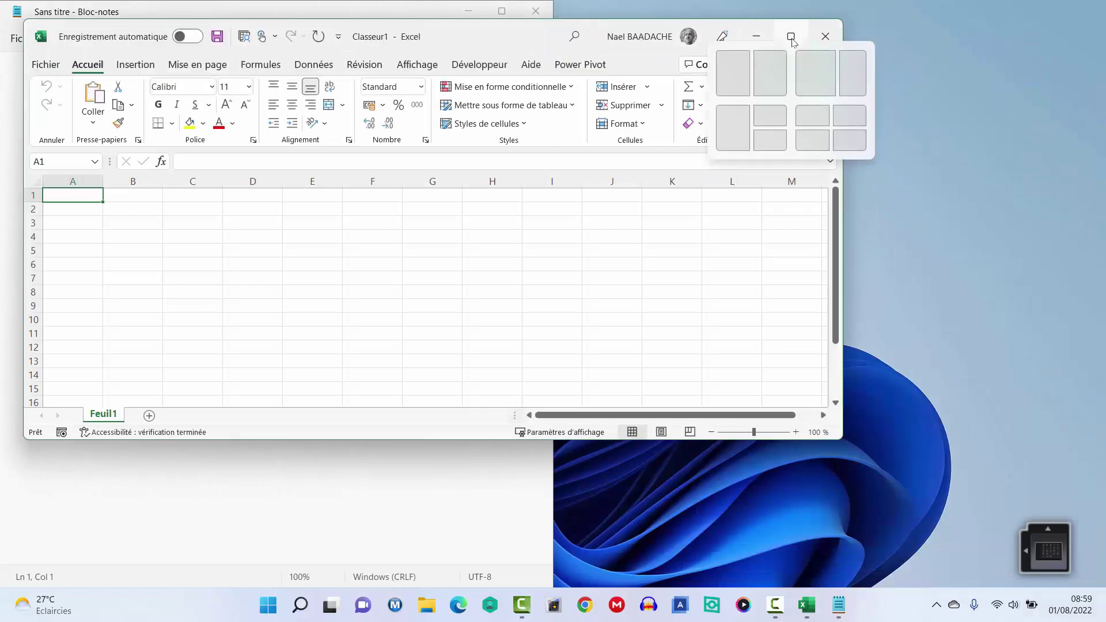
{"action": "left_click", "coordinate": [739, 74]}
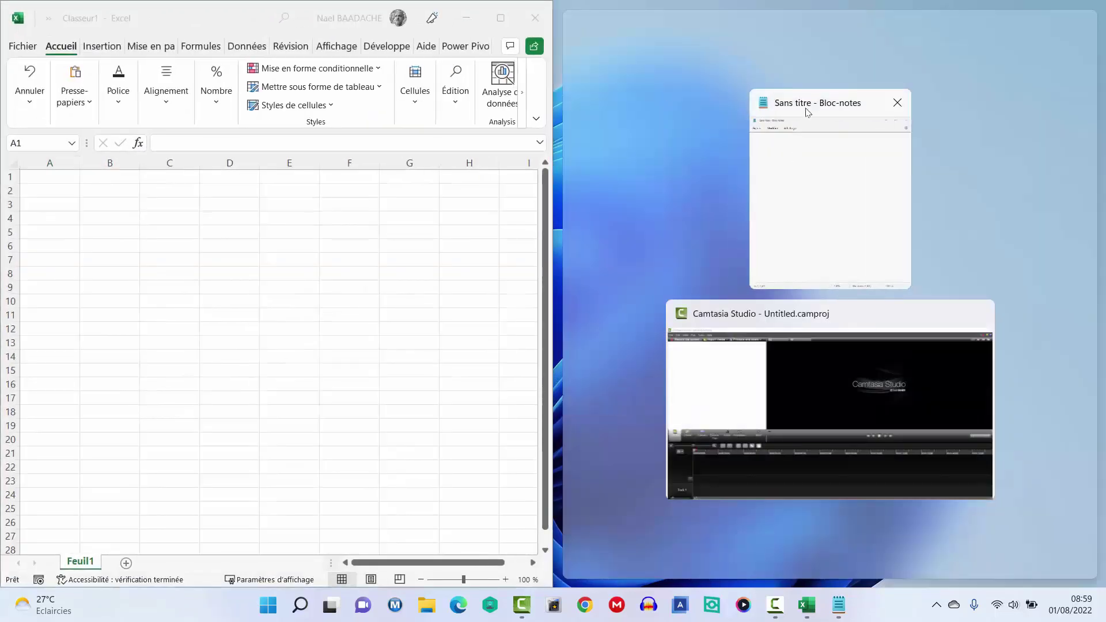
{"action": "left_click", "coordinate": [849, 105]}
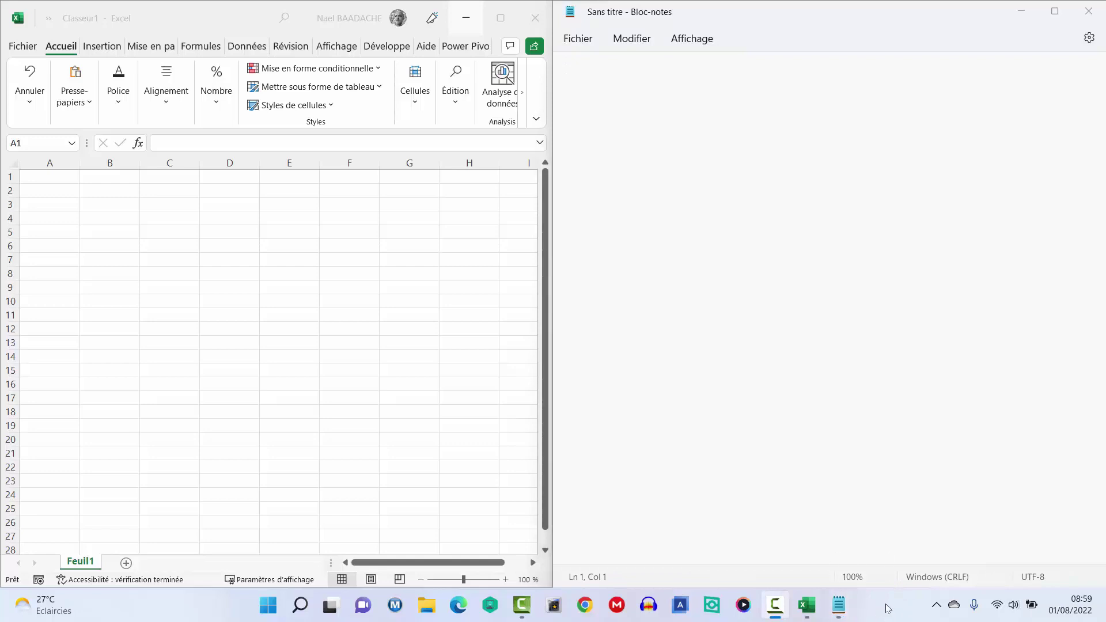
Step: Close both the Bloc-notes window and the blank Excel workbook
{"action": "right_click", "coordinate": [887, 608]}
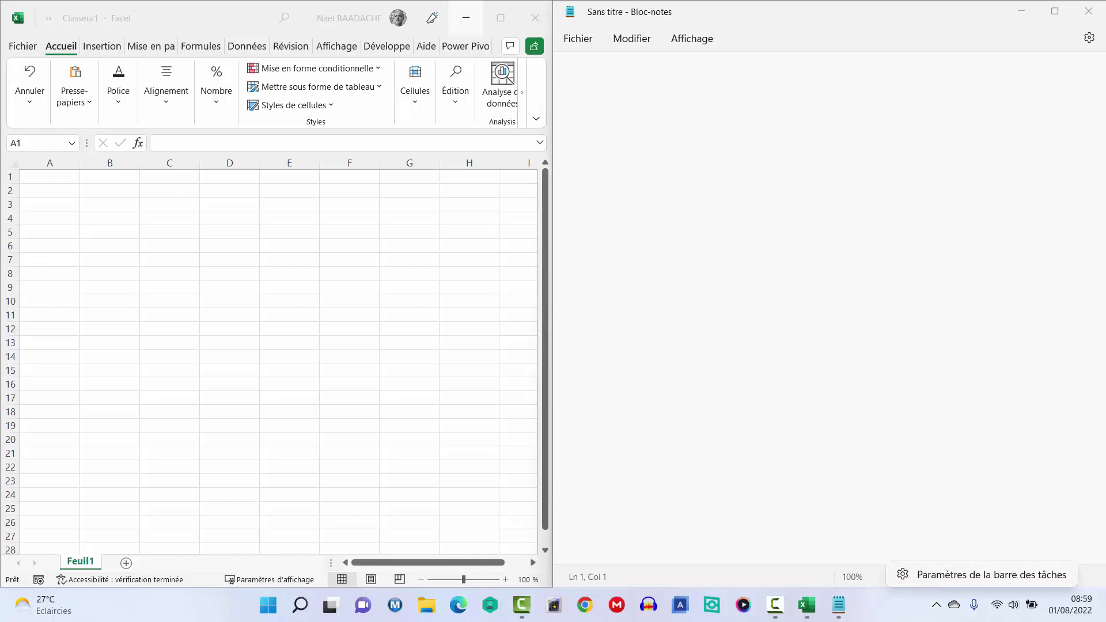
{"action": "left_click", "coordinate": [777, 87]}
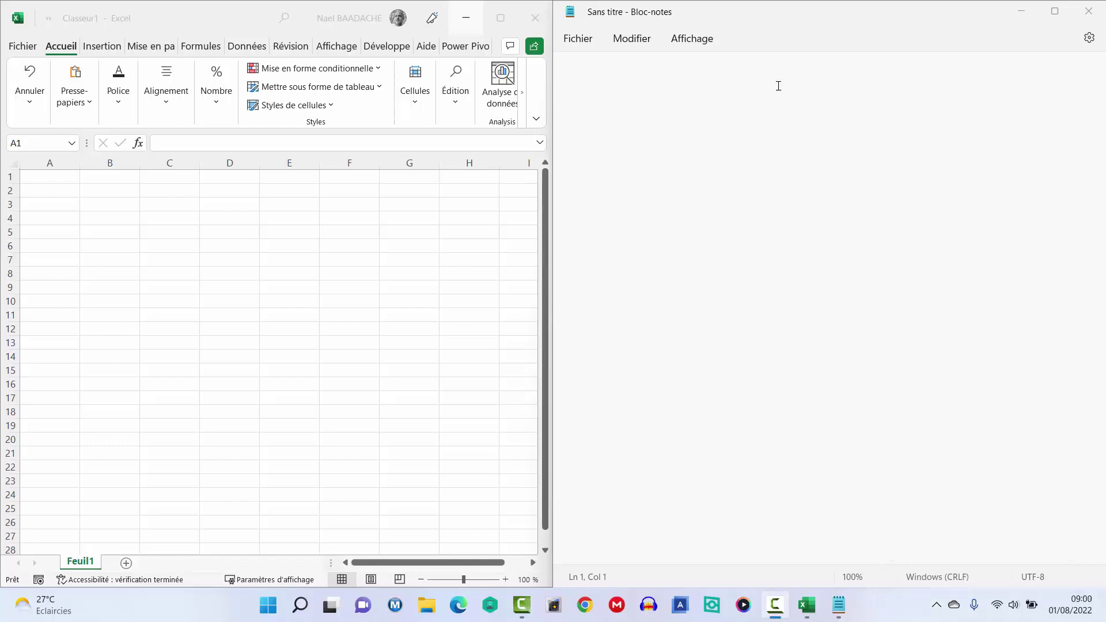
{"action": "left_click", "coordinate": [1093, 11]}
{"action": "left_click", "coordinate": [535, 19]}
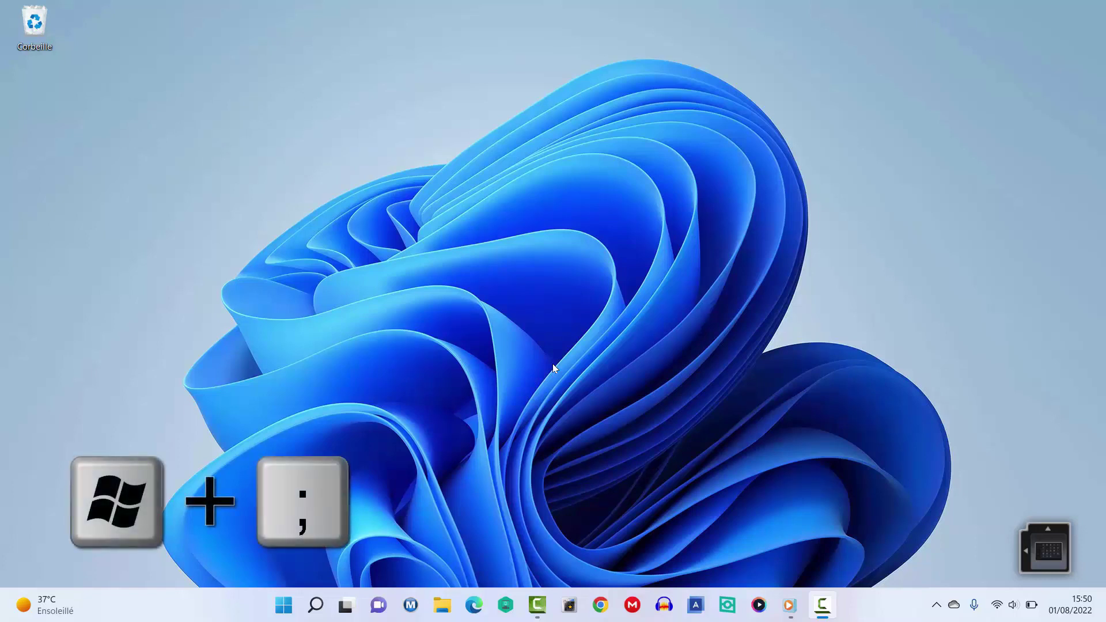
Step: Bring up the Windows emoji panel, move it towards the desktop's upper-left area and look through the recent emojis
{"action": "key", "text": "super+semicolon"}
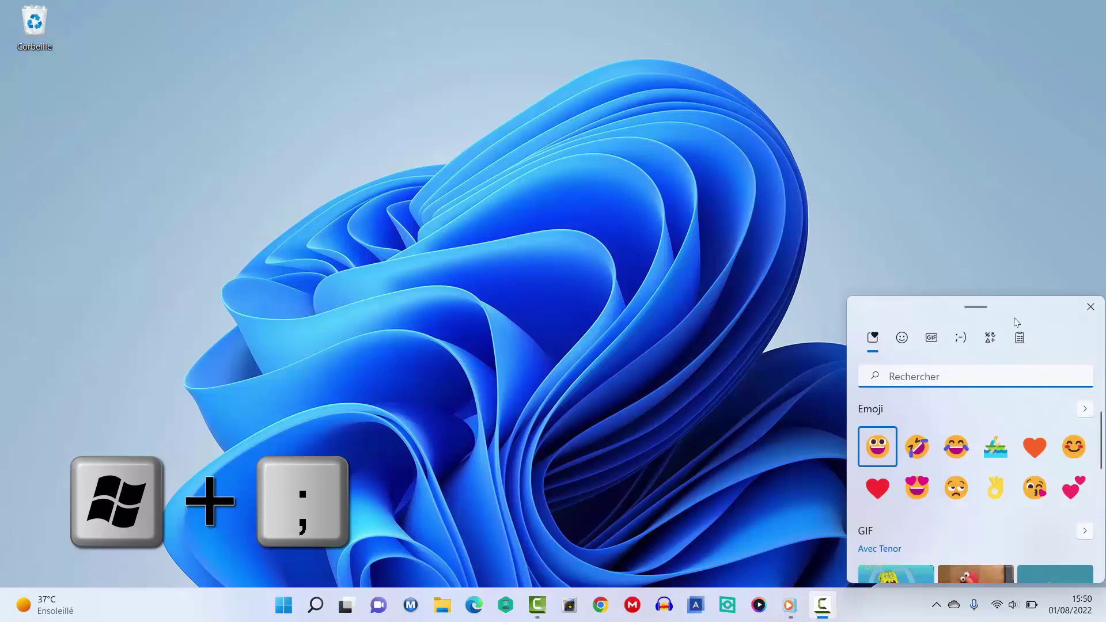
{"action": "left_click_drag", "start_coordinate": [1020, 320], "coordinate": [315, 145]}
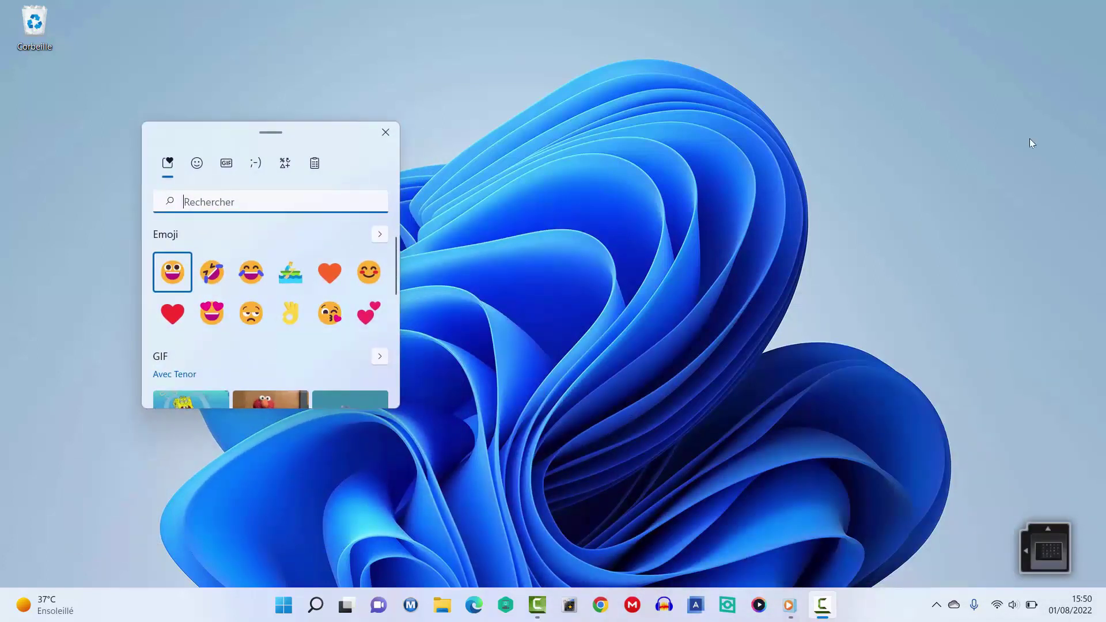
{"action": "left_click", "coordinate": [198, 165]}
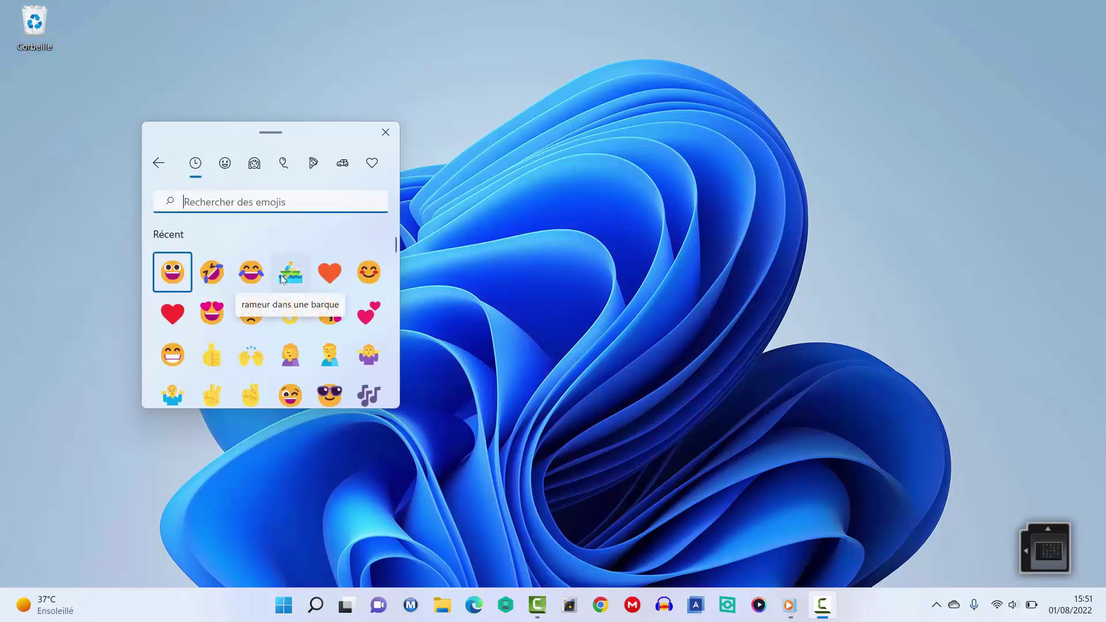
{"action": "scroll", "coordinate": [281, 275], "scroll_direction": "down", "scroll_amount": 2}
{"action": "scroll", "coordinate": [281, 275], "scroll_direction": "up", "scroll_amount": 1}
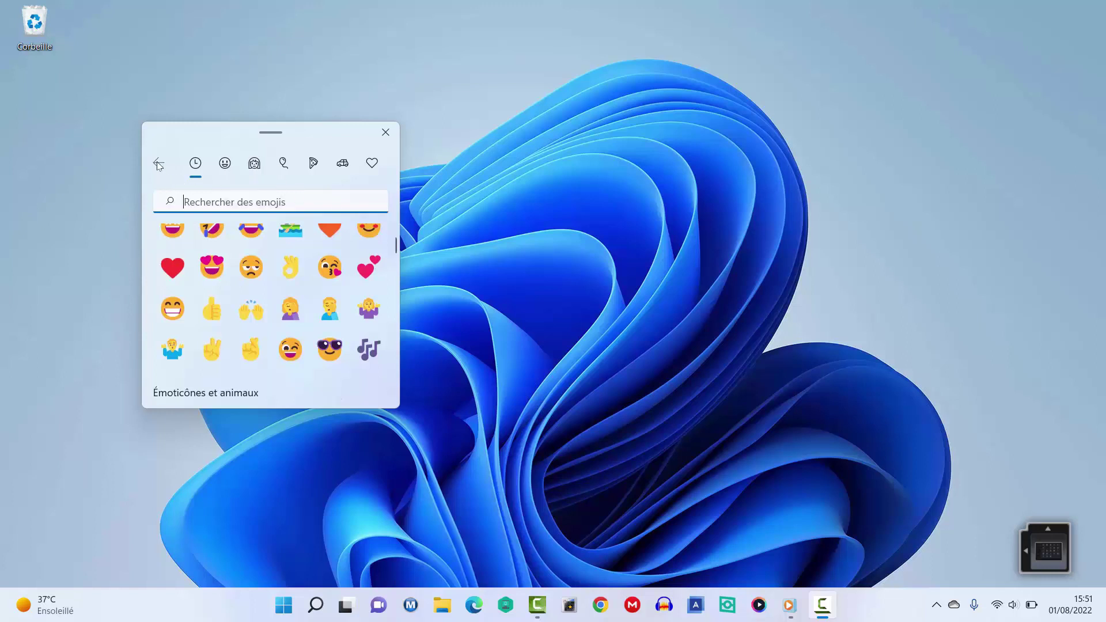
{"action": "left_click", "coordinate": [157, 163]}
Step: Look through the trending GIFs and the general punctuation symbols offered in the emoji panel
{"action": "left_click", "coordinate": [226, 164]}
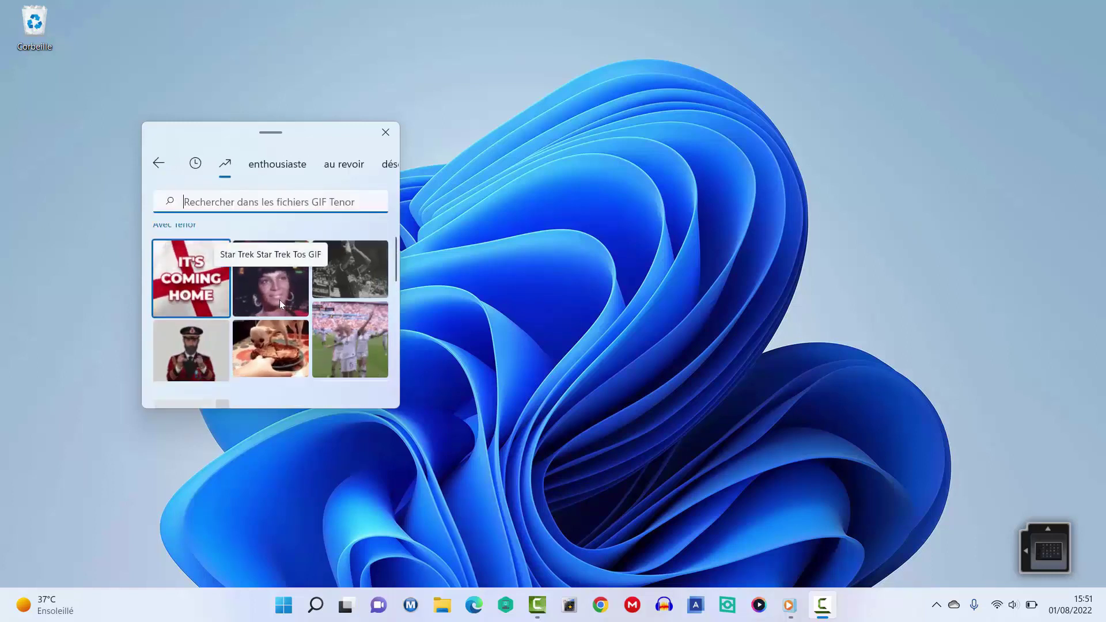
{"action": "scroll", "coordinate": [280, 304], "scroll_direction": "down", "scroll_amount": 2}
{"action": "scroll", "coordinate": [281, 304], "scroll_direction": "up", "scroll_amount": 2}
{"action": "left_click", "coordinate": [162, 168]}
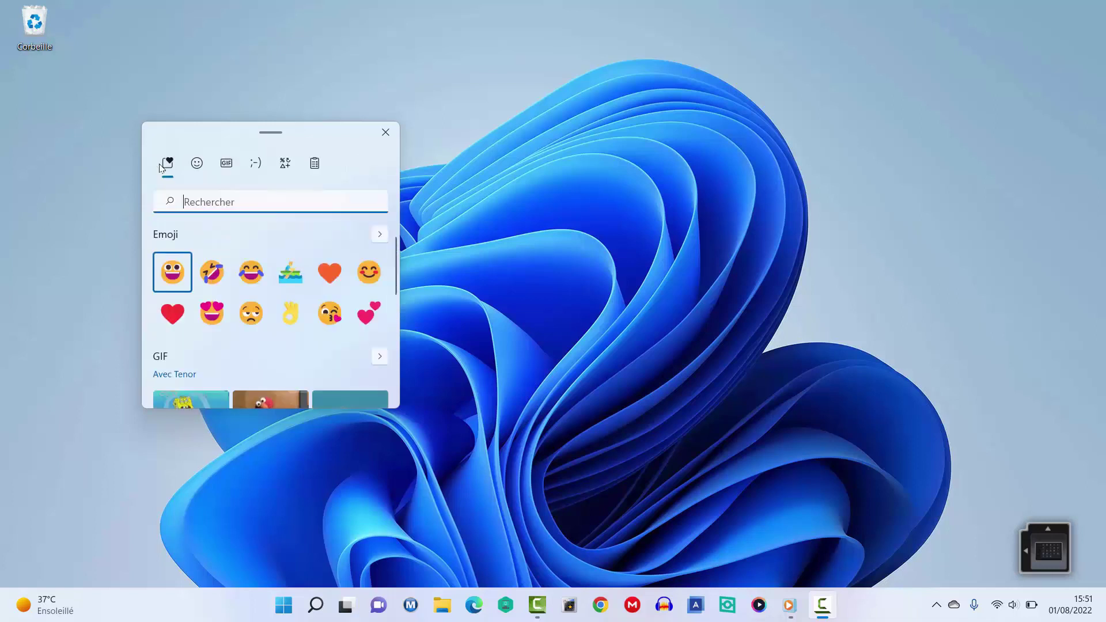
{"action": "left_click", "coordinate": [285, 164]}
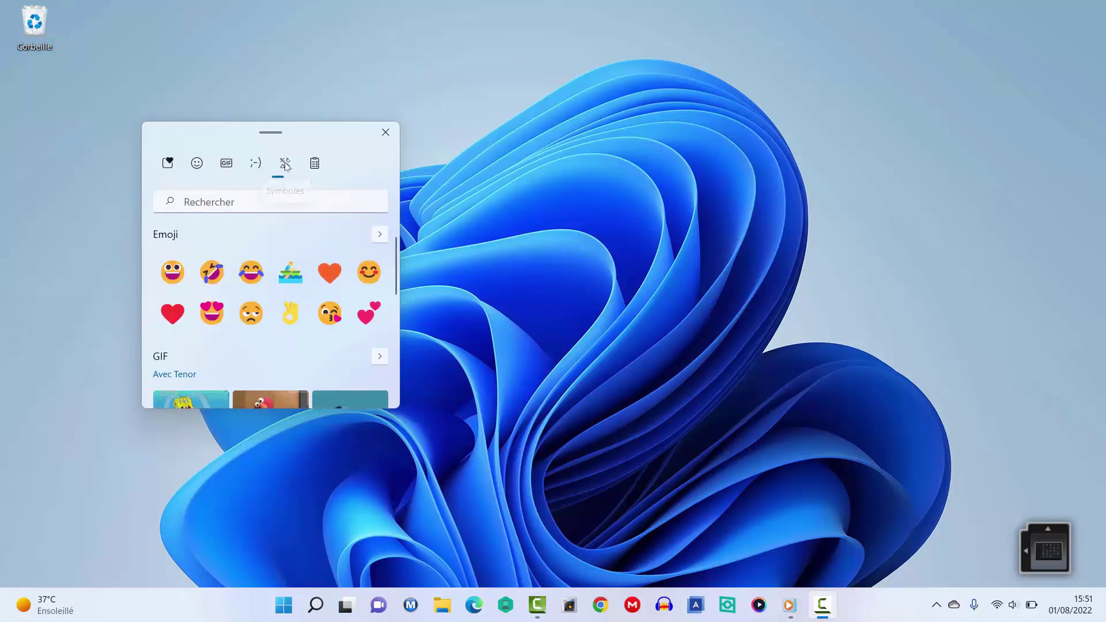
{"action": "scroll", "coordinate": [287, 274], "scroll_direction": "up", "scroll_amount": 3}
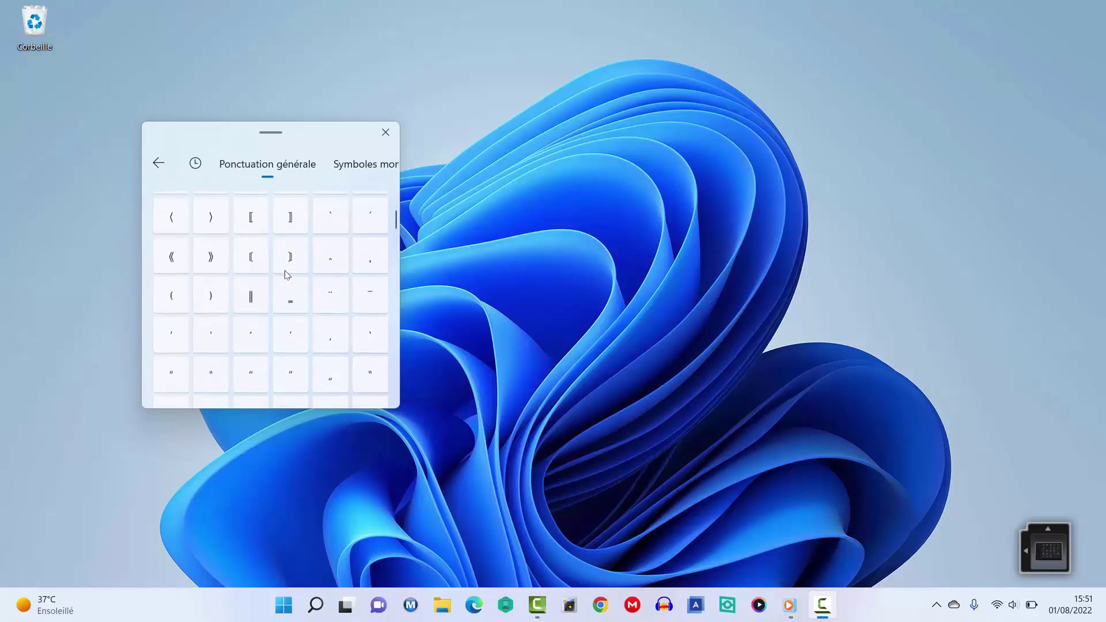
{"action": "left_click", "coordinate": [155, 164]}
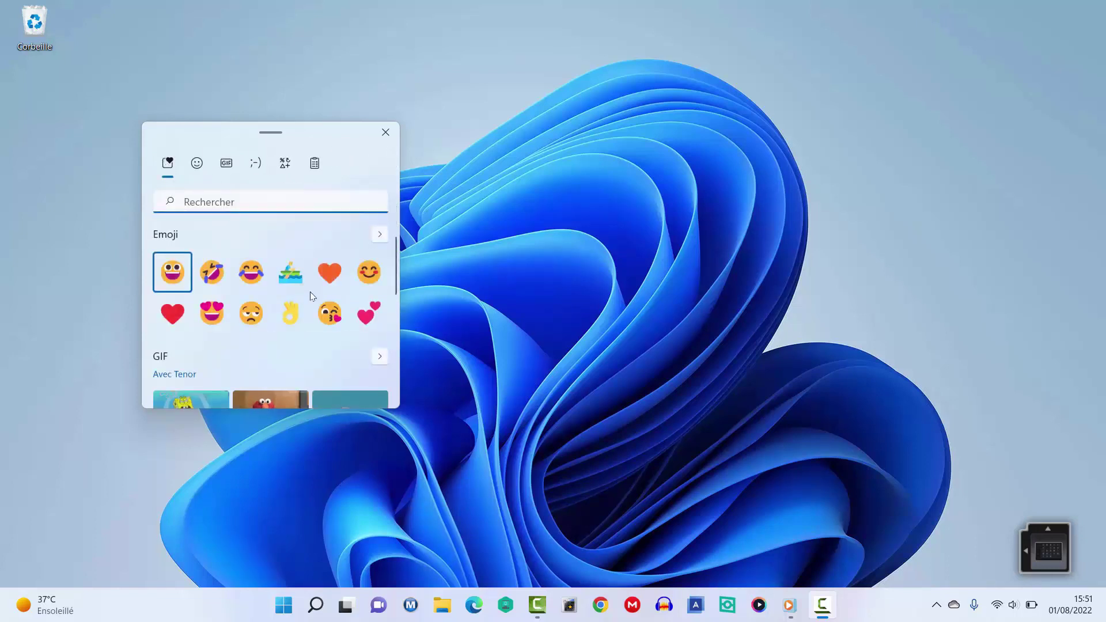
Step: Launch Word from the pinned apps and create a blank document
{"action": "left_click", "coordinate": [284, 614]}
{"action": "left_click", "coordinate": [284, 614]}
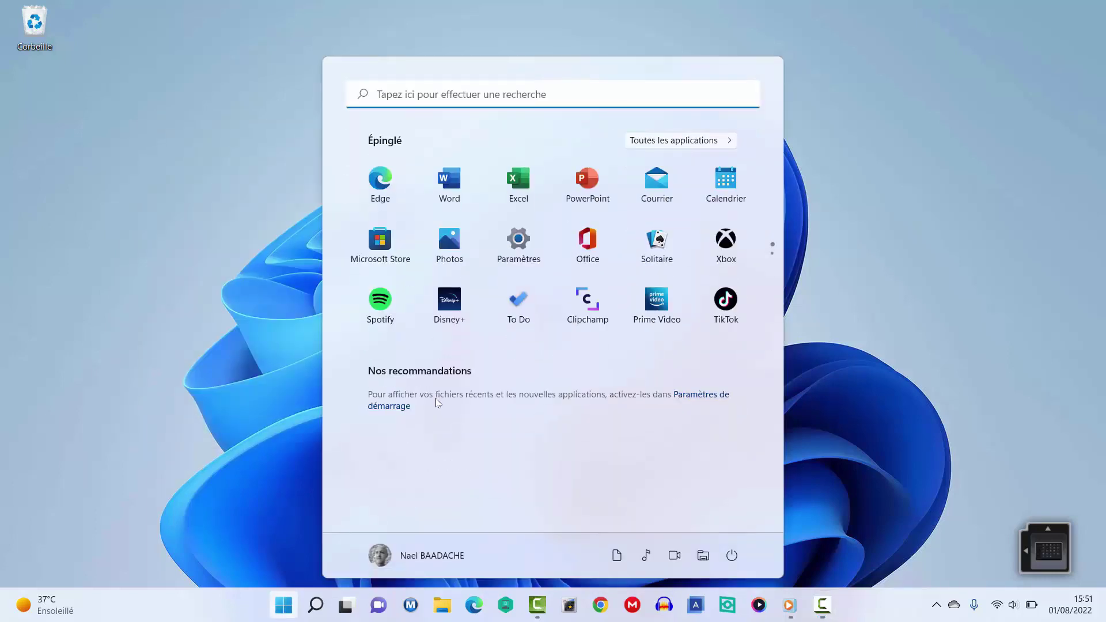
{"action": "left_click", "coordinate": [449, 184]}
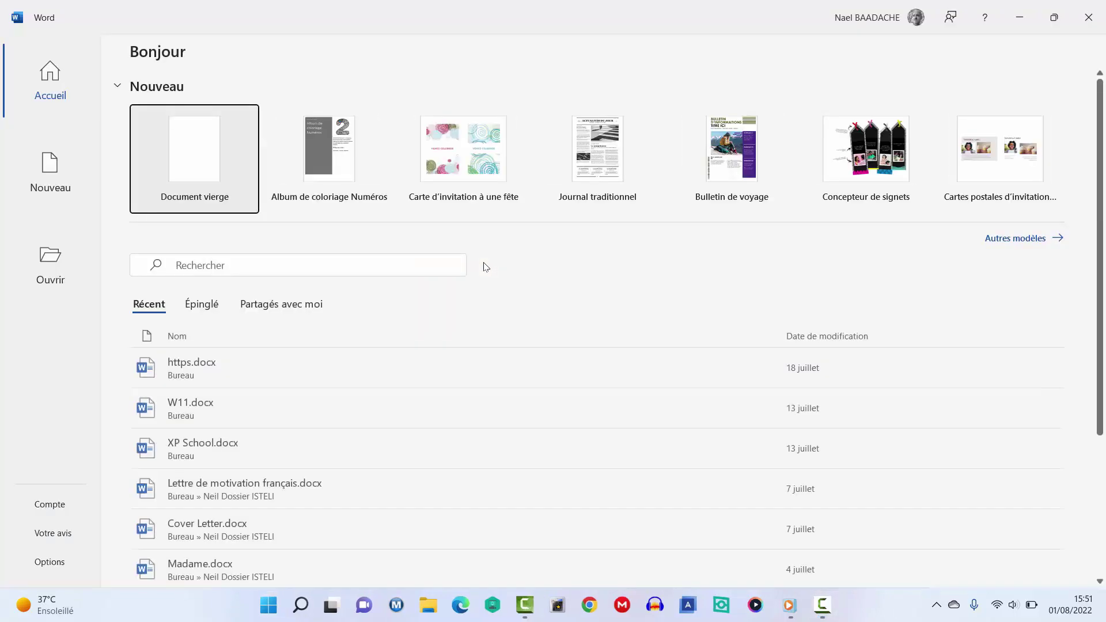
{"action": "left_click", "coordinate": [198, 126]}
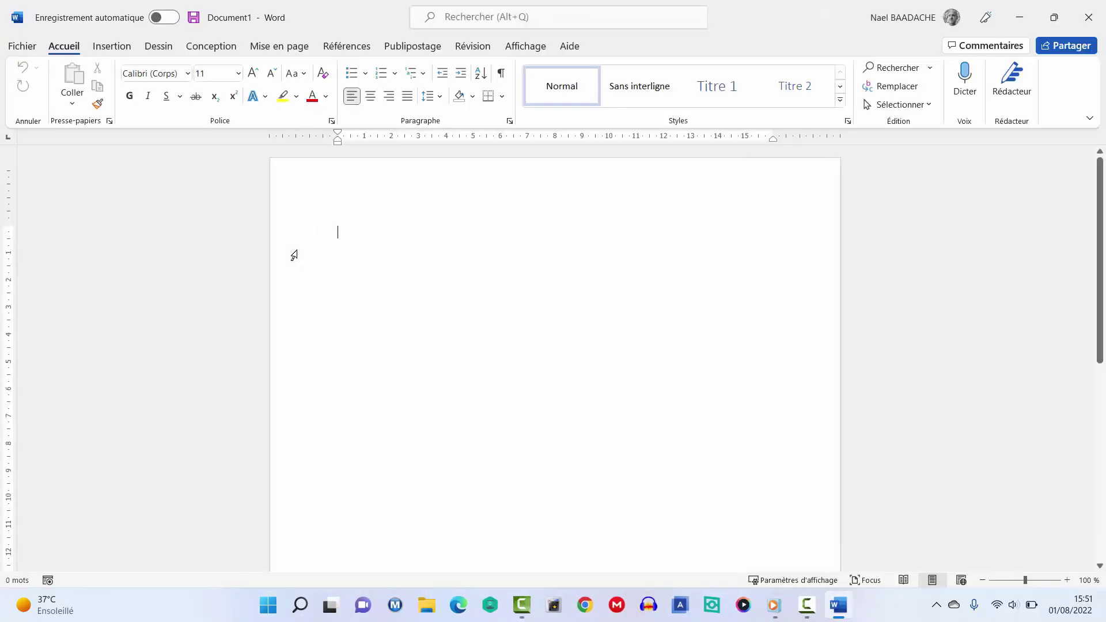
Step: Write "Bonjour ," in the document and insert the grinning emoji with smiling eyes, found by searching the emoji panel for "sourire"
{"action": "type", "text": "Bonjour ,"}
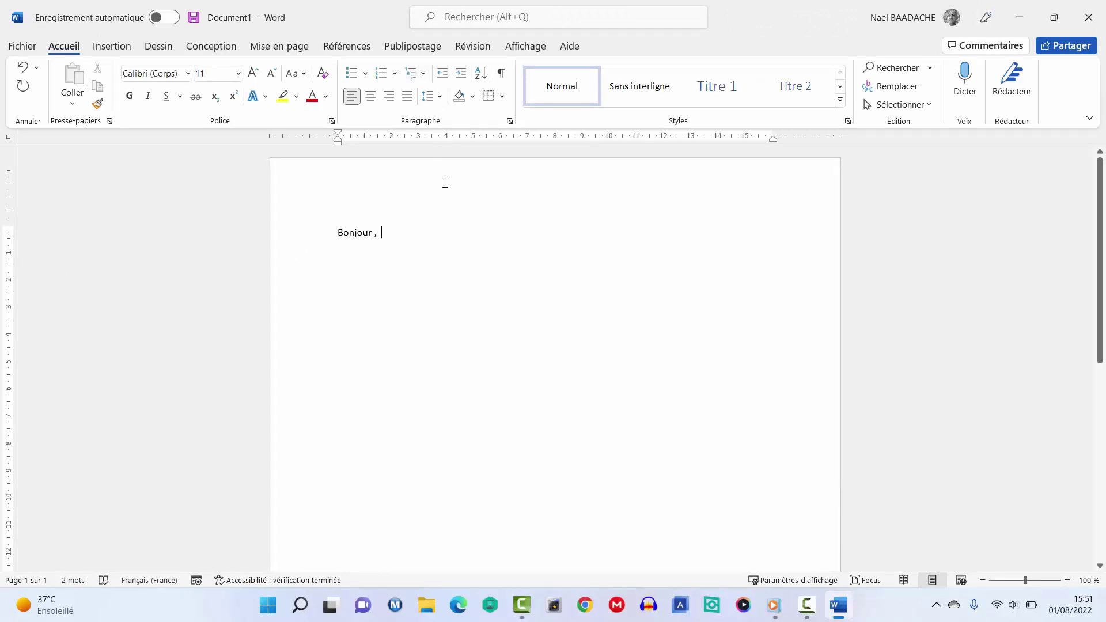
{"action": "key", "text": "super+semicolon"}
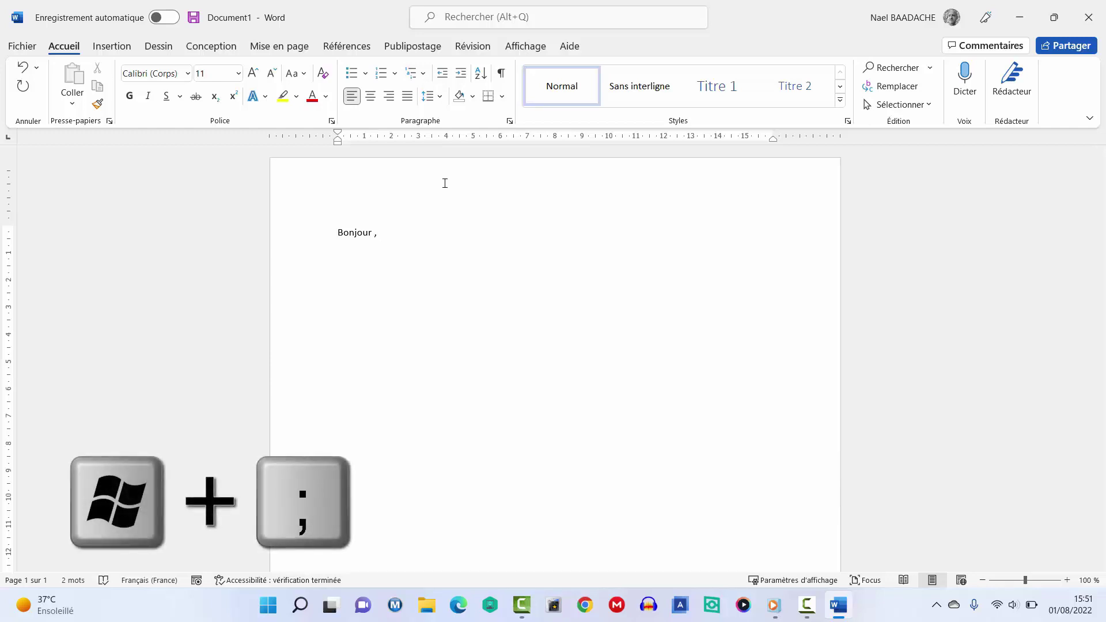
{"action": "key", "text": "super+semicolon"}
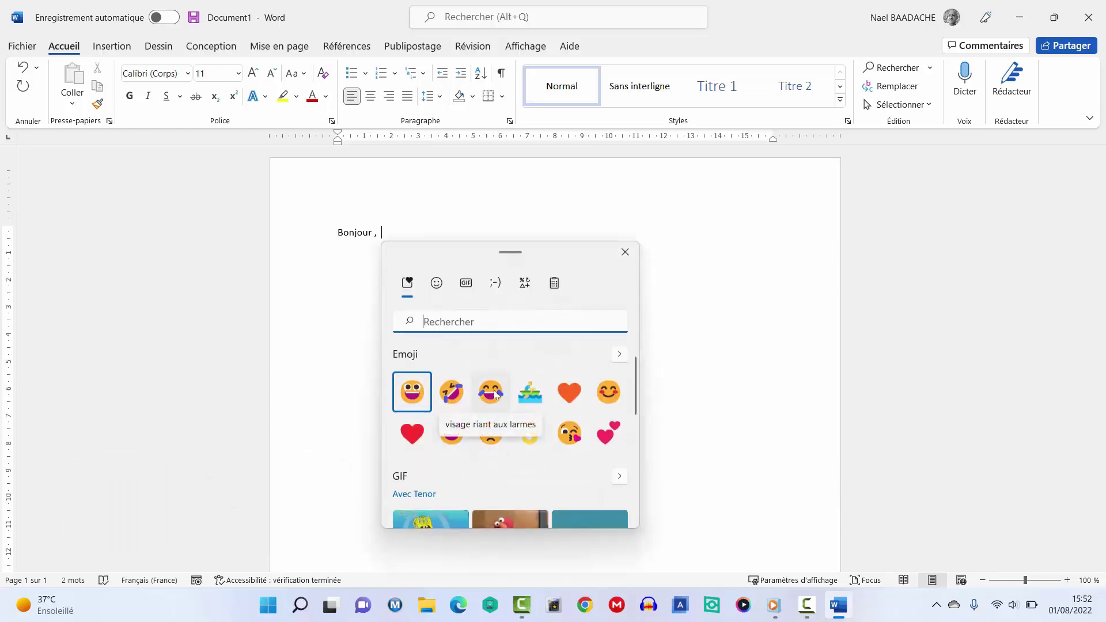
{"action": "type", "text": "sourire"}
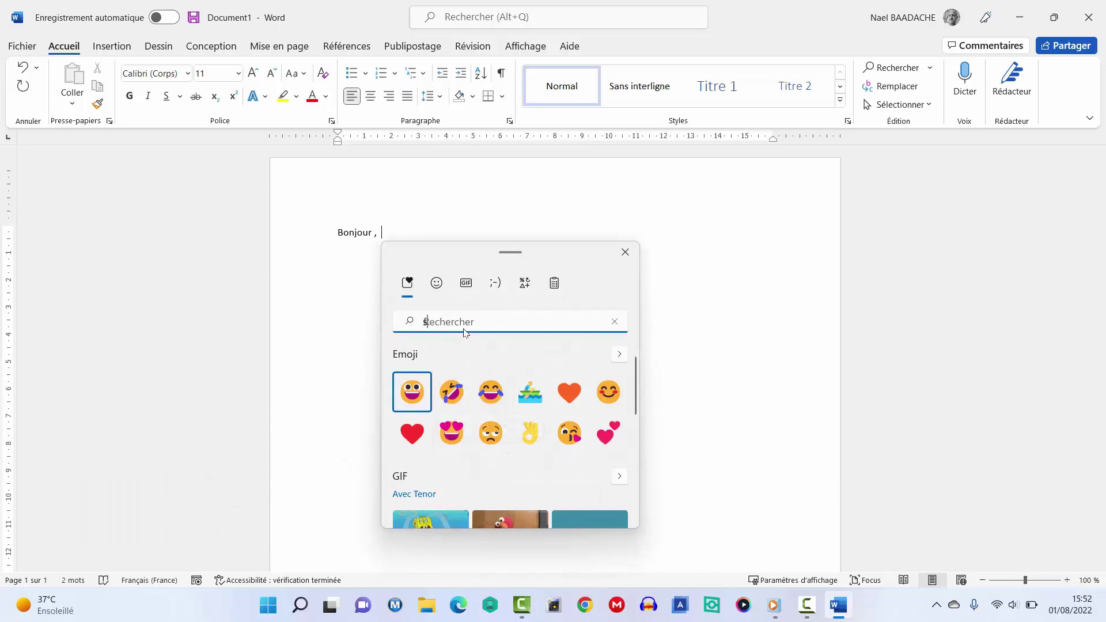
{"action": "left_click", "coordinate": [529, 392]}
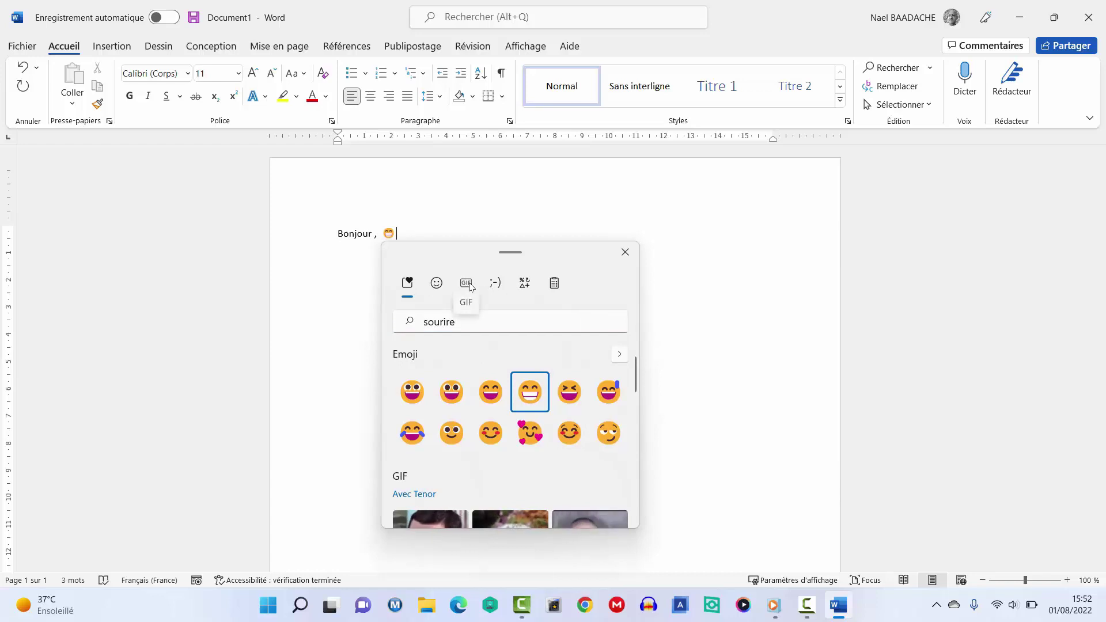
Step: Insert a SpongeBob GIF after the emoji in the document, found by searching the emoji panel's GIFs for "bob"
{"action": "left_click", "coordinate": [466, 284]}
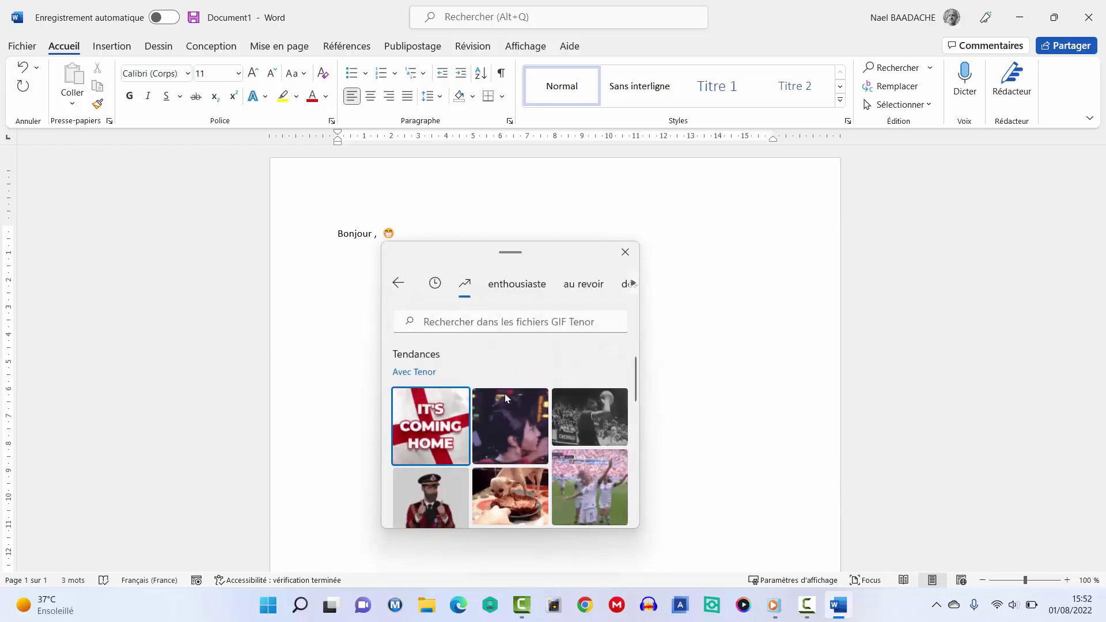
{"action": "left_click", "coordinate": [467, 321]}
{"action": "type", "text": "bob"}
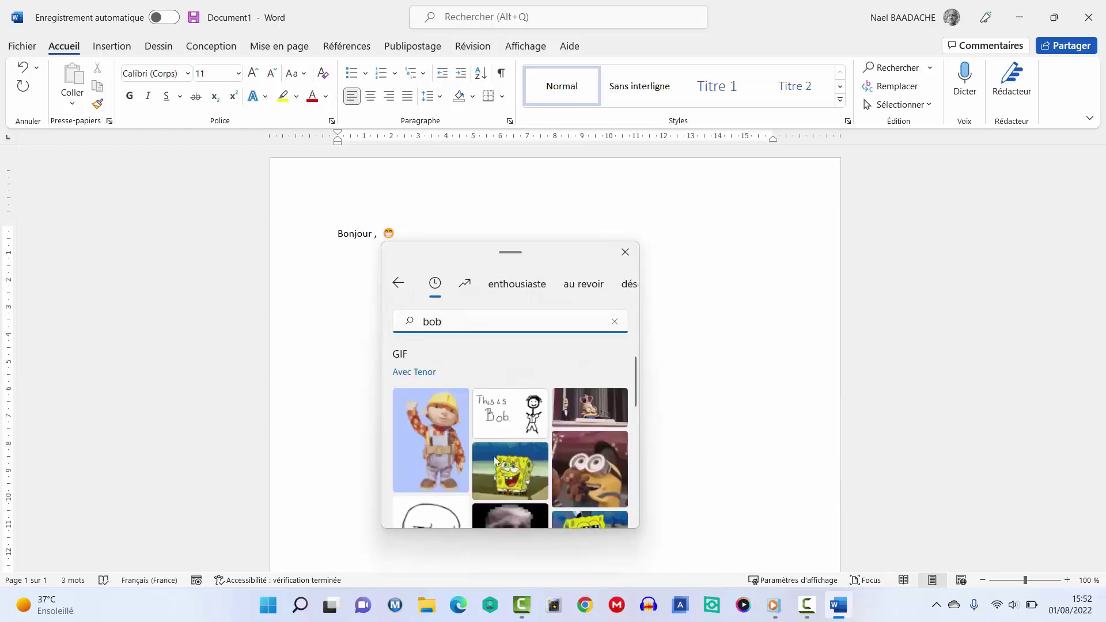
{"action": "left_click", "coordinate": [514, 472]}
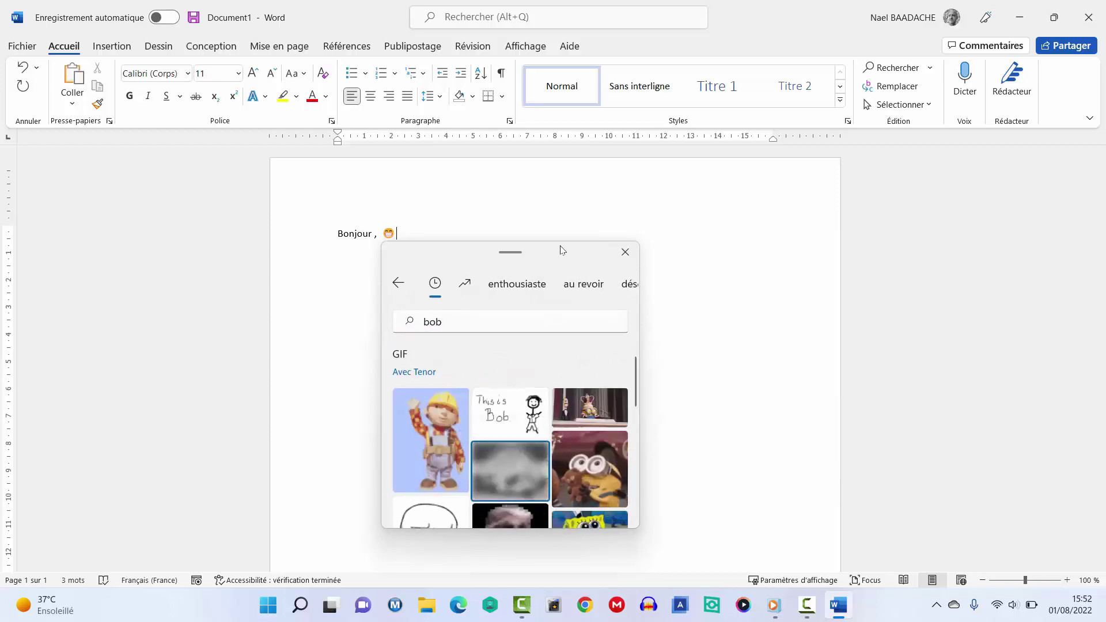
{"action": "left_click", "coordinate": [686, 286]}
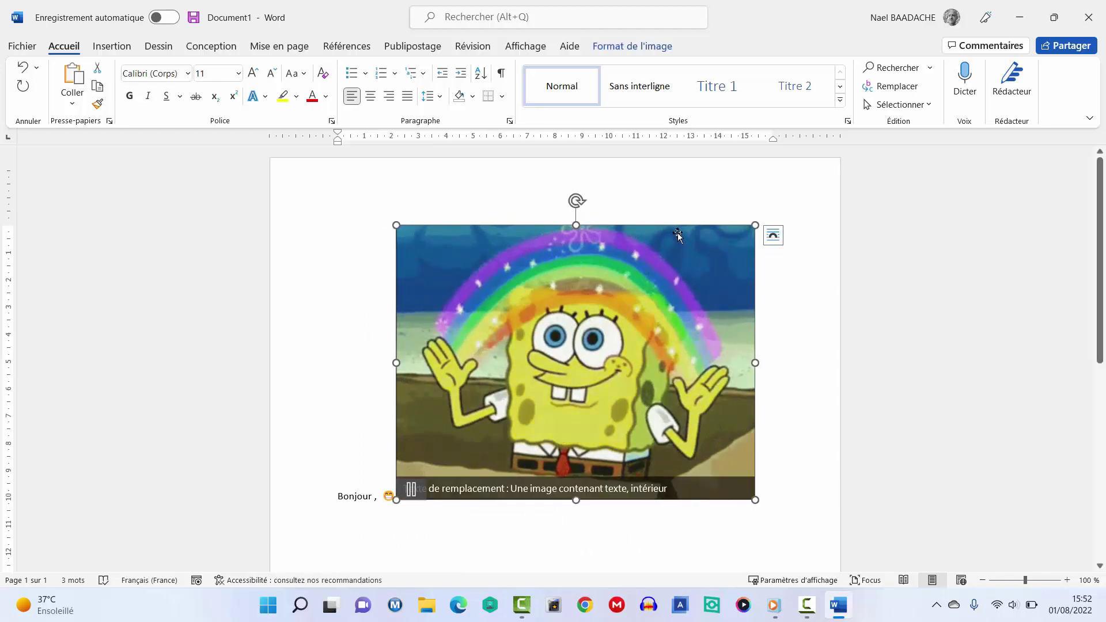
Step: Place the SpongeBob GIF in front of the text, shrink it and move it to the page's upper-right corner
{"action": "left_click", "coordinate": [772, 235]}
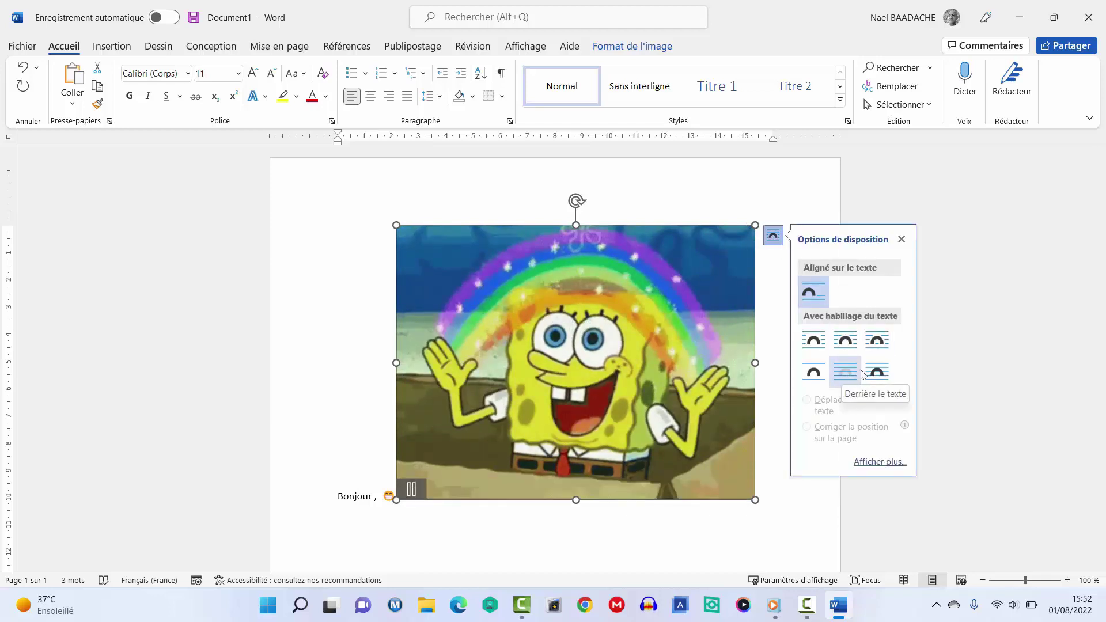
{"action": "left_click", "coordinate": [884, 376]}
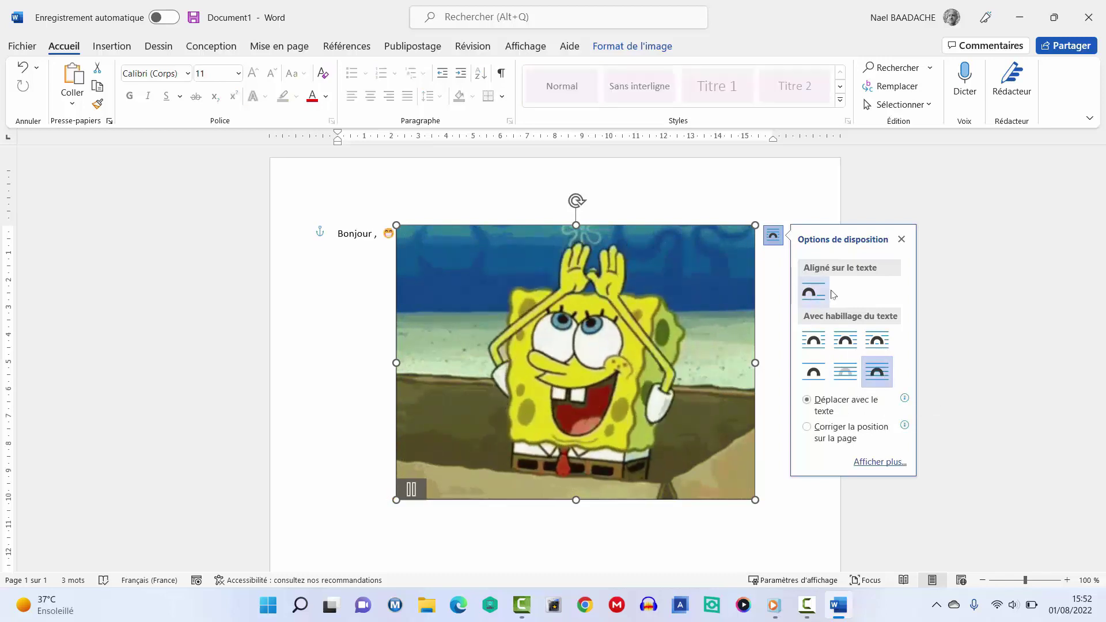
{"action": "left_click_drag", "start_coordinate": [755, 224], "coordinate": [599, 345]}
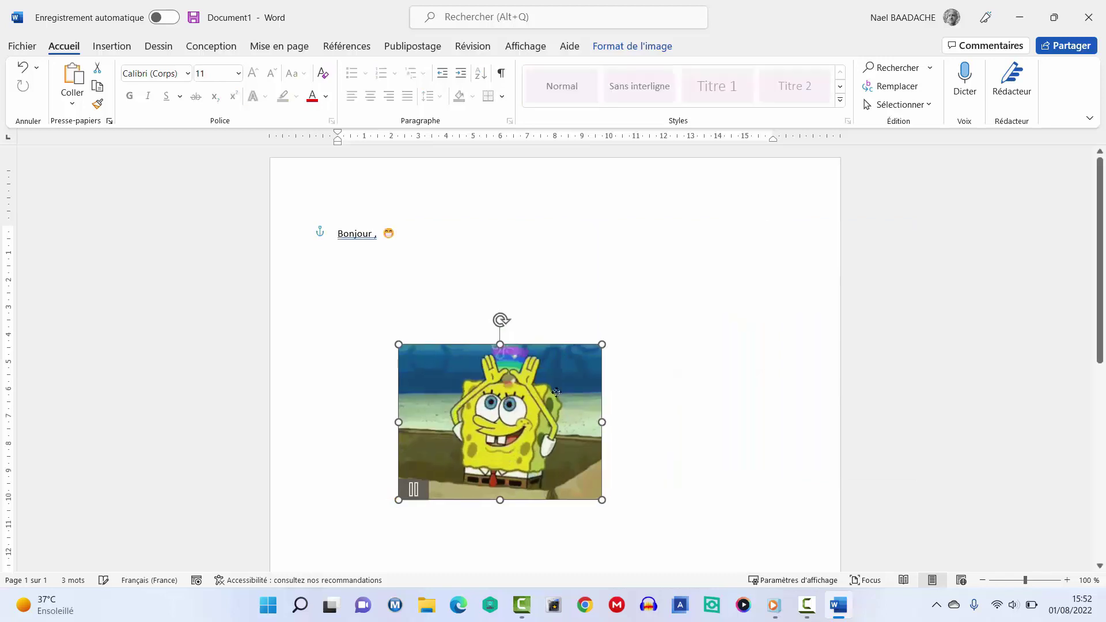
{"action": "left_click_drag", "start_coordinate": [513, 396], "coordinate": [716, 230]}
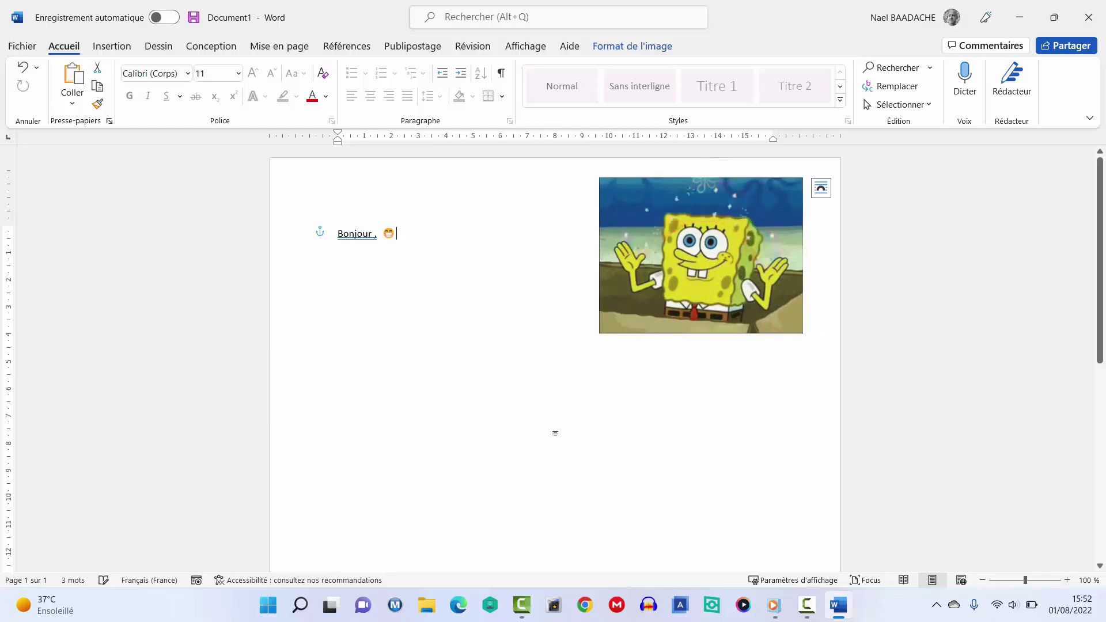
{"action": "left_click", "coordinate": [553, 434]}
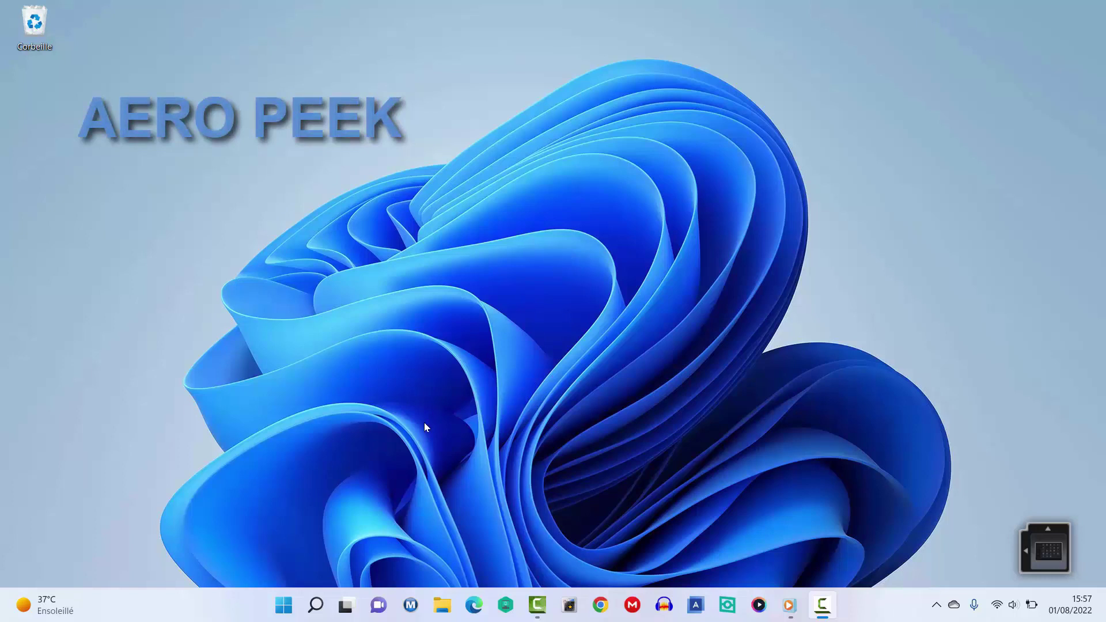
Step: Launch Word and Excel from the pinned apps, and reduce Word to a floating window slightly below and beside Excel's
{"action": "left_click", "coordinate": [283, 605]}
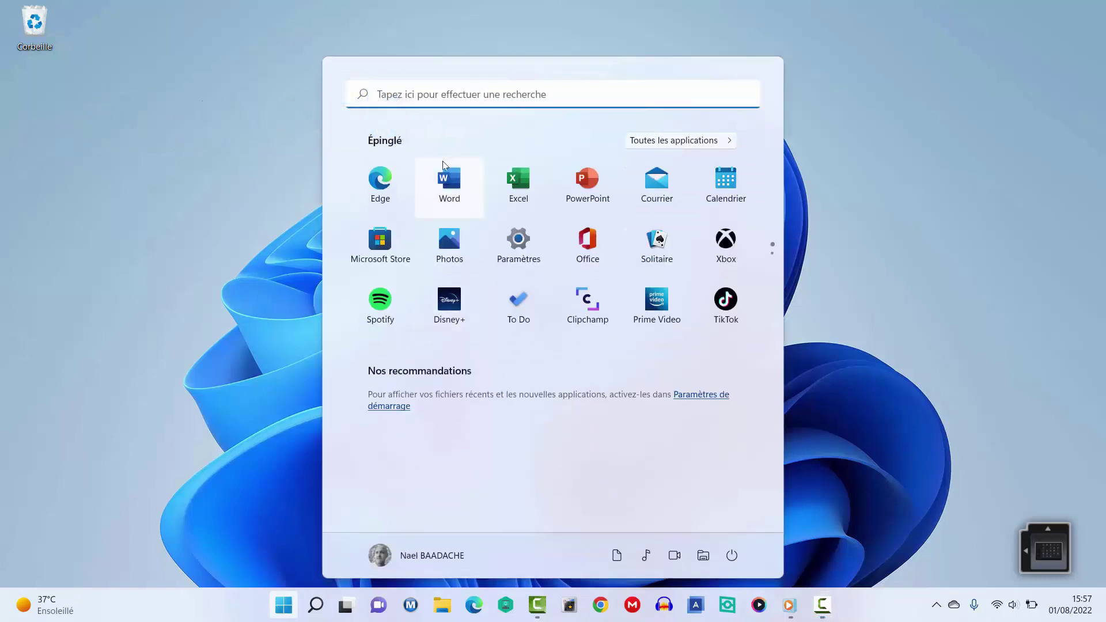
{"action": "left_click", "coordinate": [457, 185]}
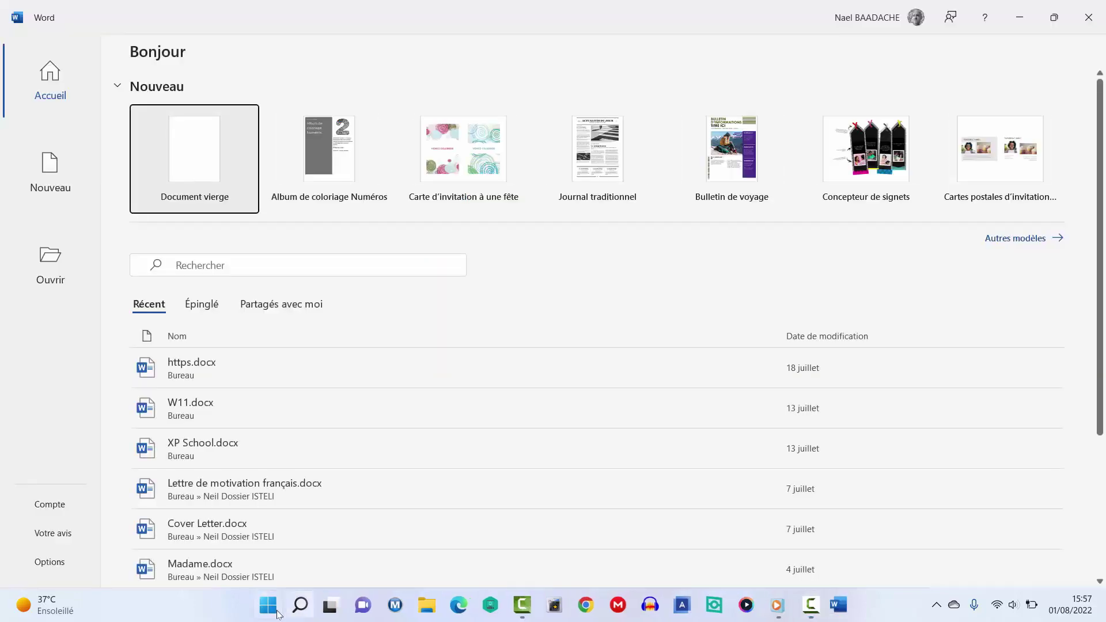
{"action": "left_click", "coordinate": [269, 605]}
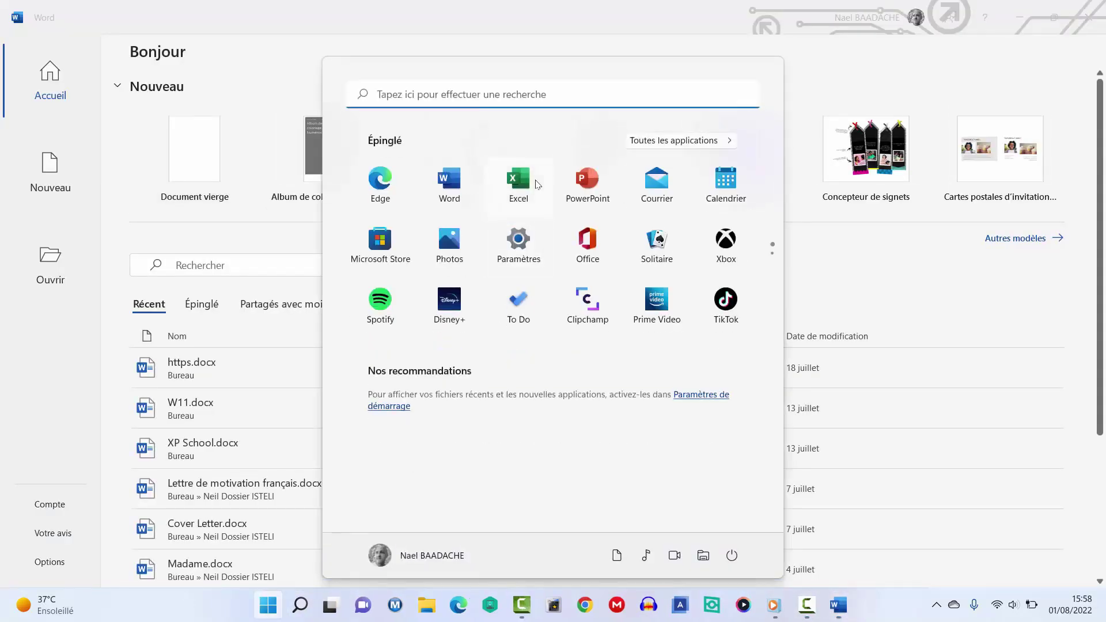
{"action": "left_click", "coordinate": [521, 180]}
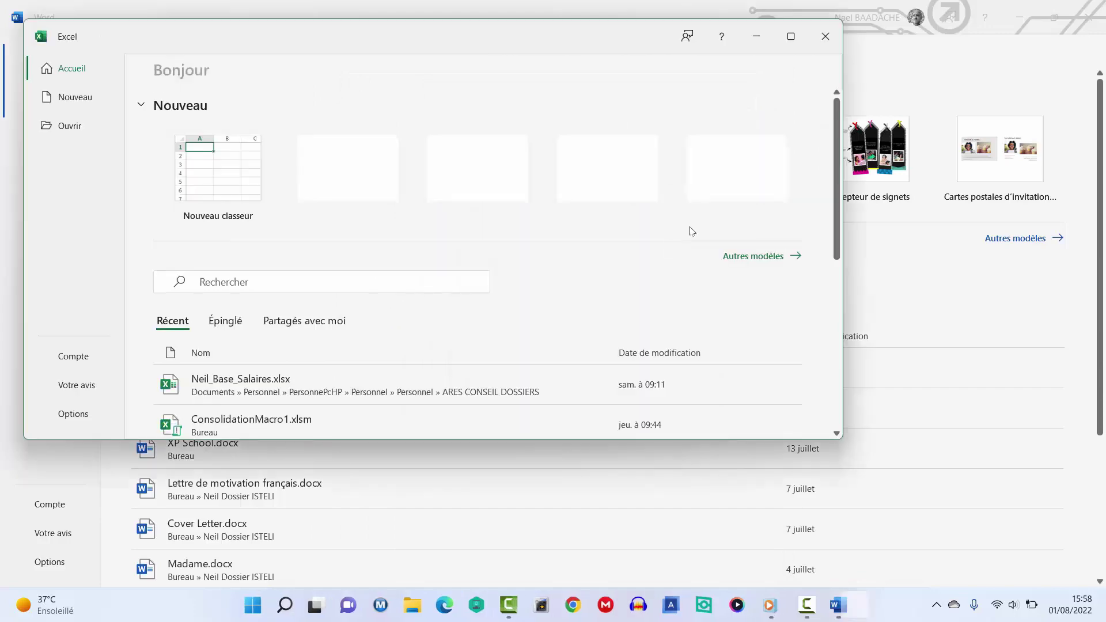
{"action": "left_click", "coordinate": [1053, 17]}
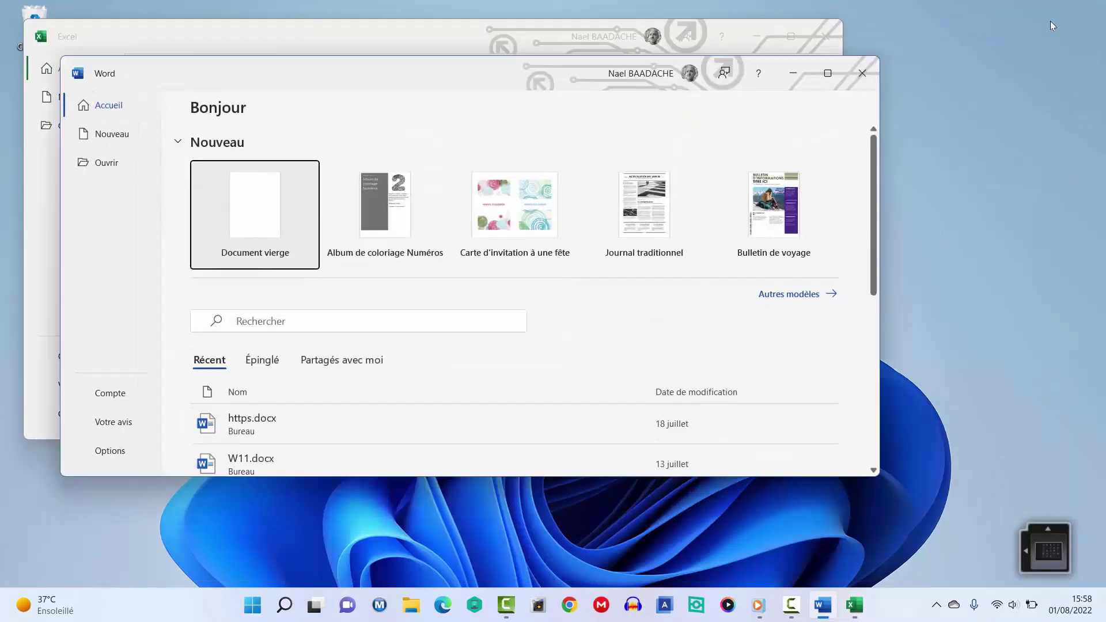
{"action": "left_click_drag", "start_coordinate": [458, 79], "coordinate": [481, 118]}
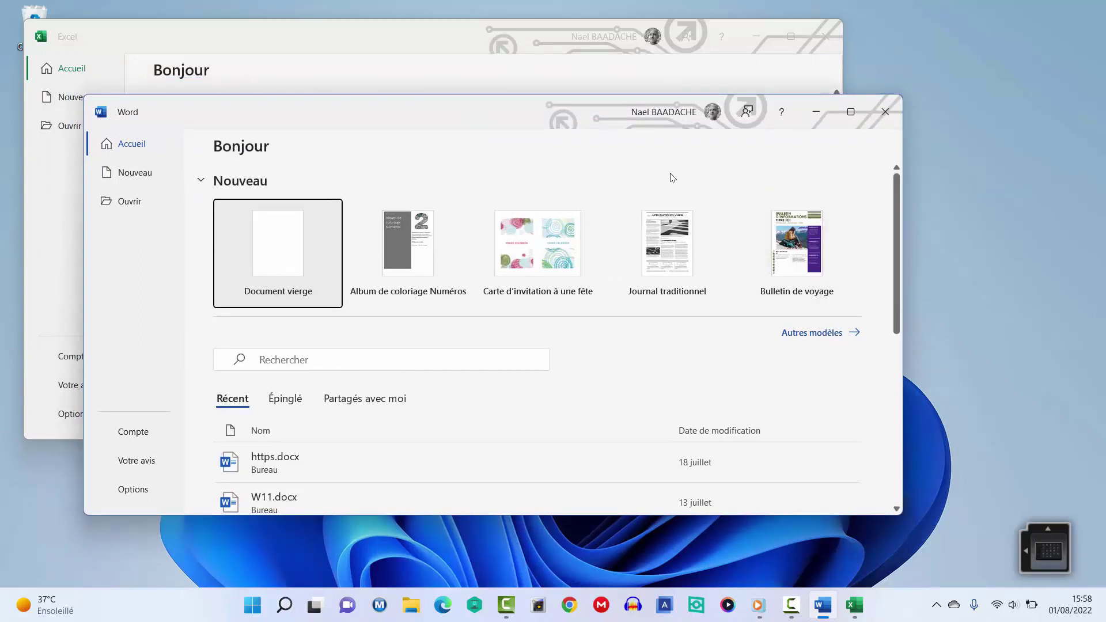
Step: Minimise the Word and Excel windows one at a time and bring both back onto the desktop
{"action": "left_click", "coordinate": [817, 113]}
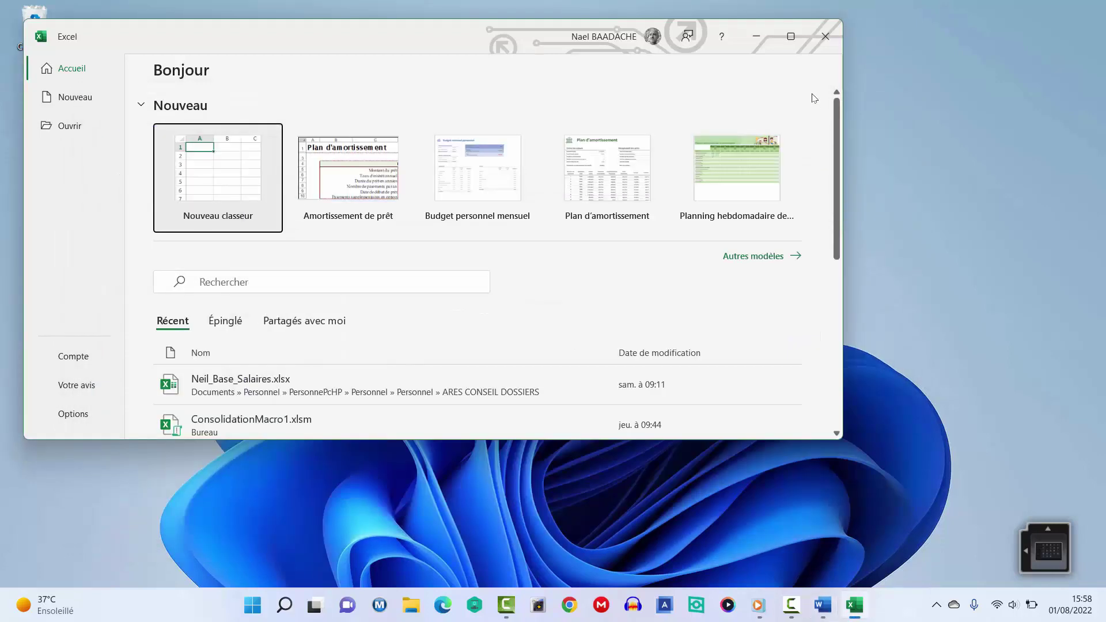
{"action": "left_click", "coordinate": [756, 39]}
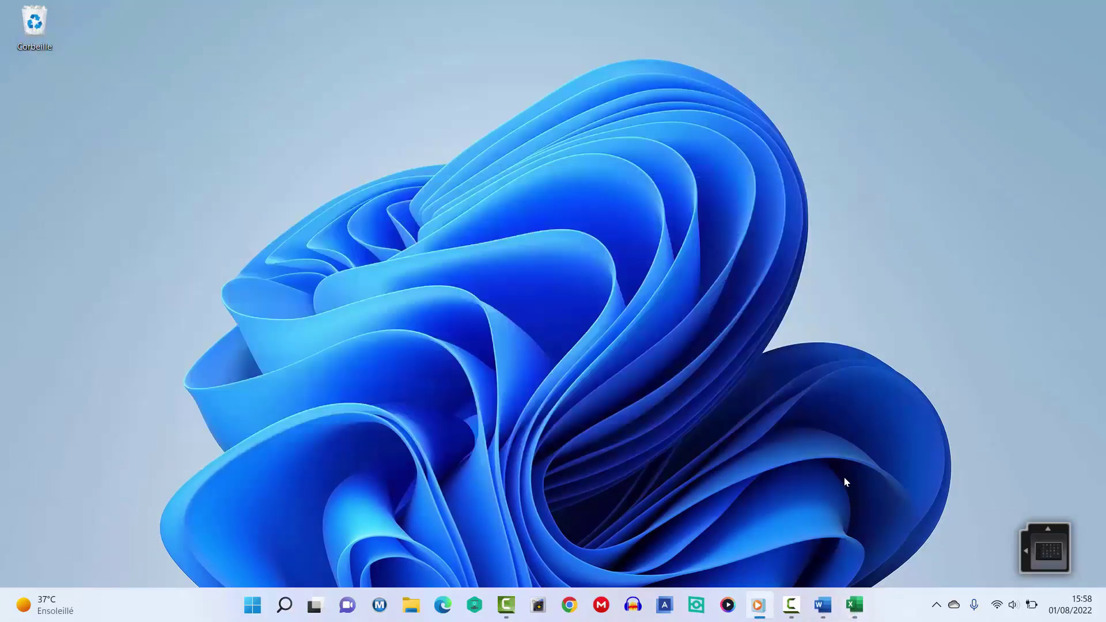
{"action": "left_click", "coordinate": [854, 605]}
{"action": "left_click", "coordinate": [822, 604]}
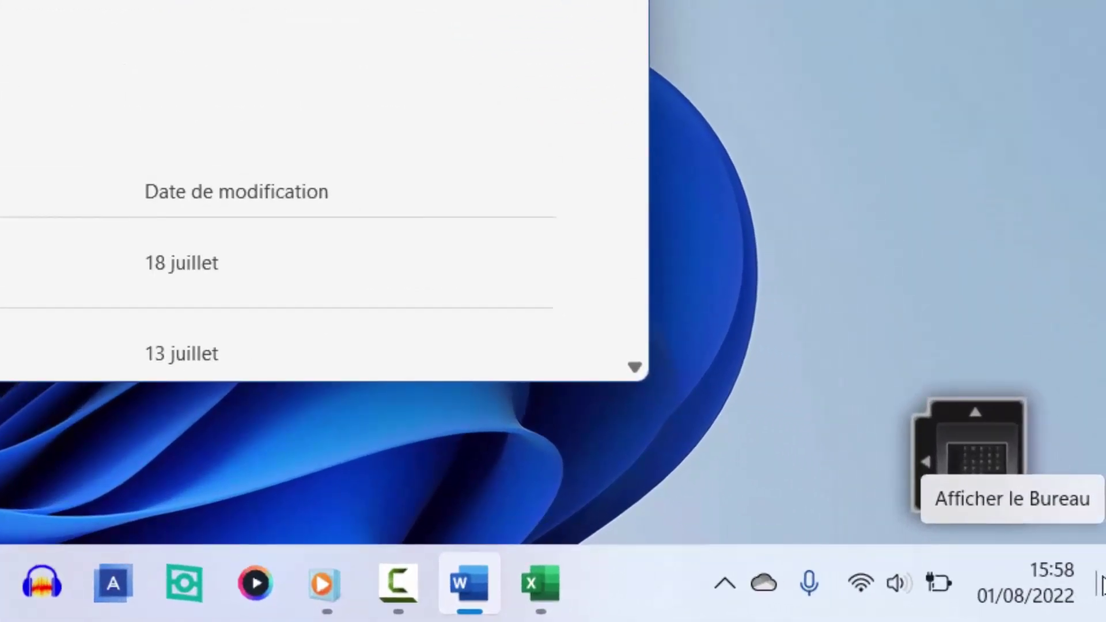
Step: Show the desktop by hiding all open windows at once, and restore them the same way
{"action": "left_click", "coordinate": [1101, 583]}
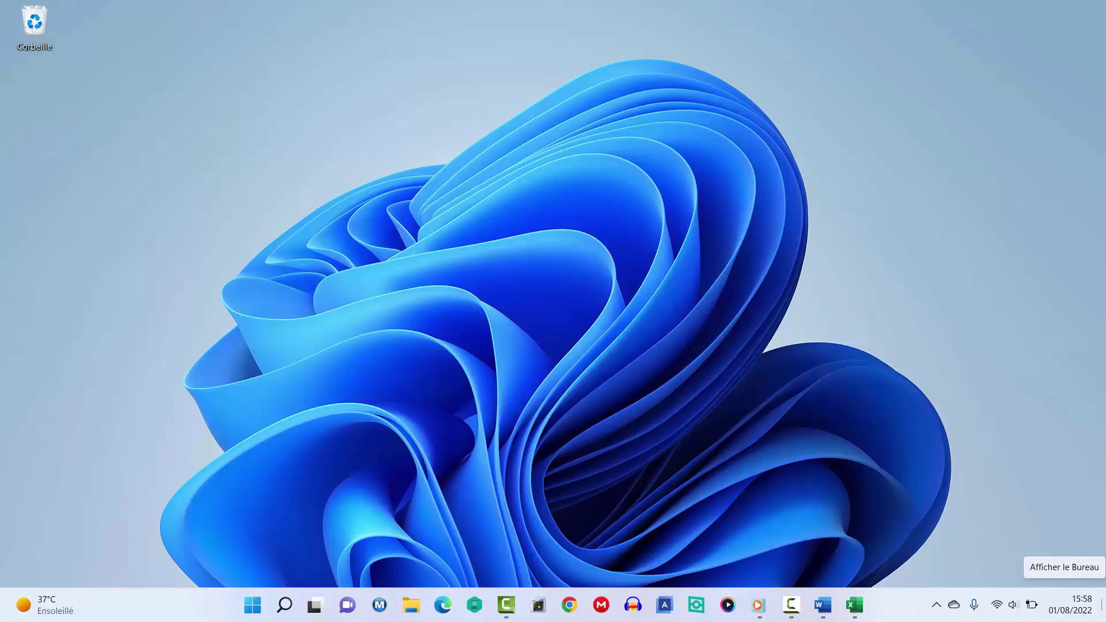
{"action": "left_click", "coordinate": [1102, 605]}
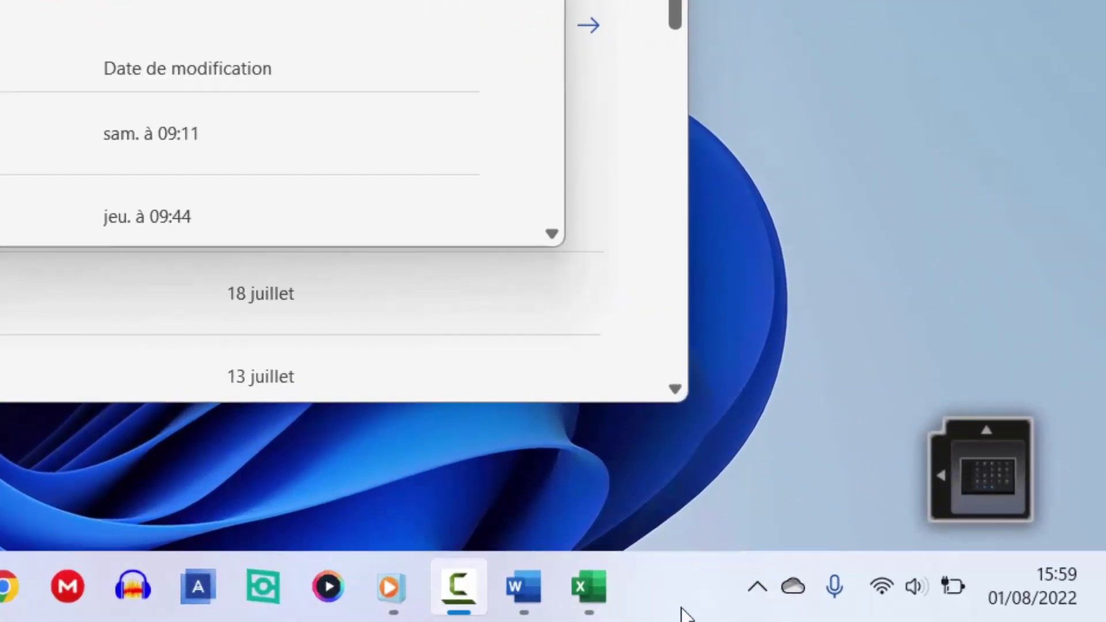
Step: Open the taskbar settings, go up to the Personnalisation page and enter Barre des tâches from there
{"action": "right_click", "coordinate": [684, 611]}
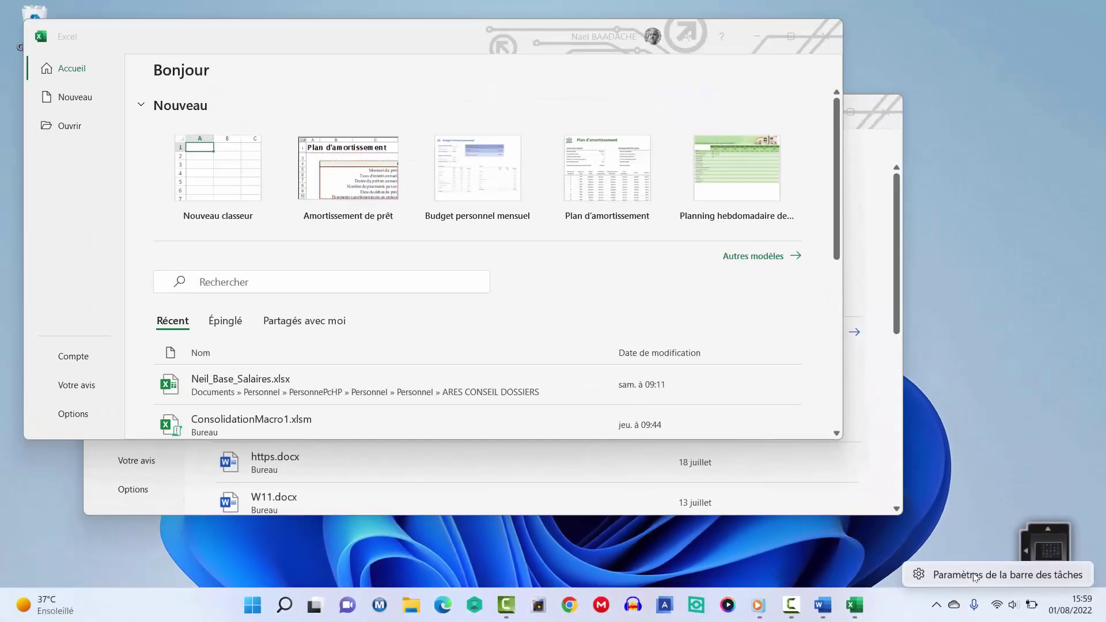
{"action": "left_click", "coordinate": [974, 576]}
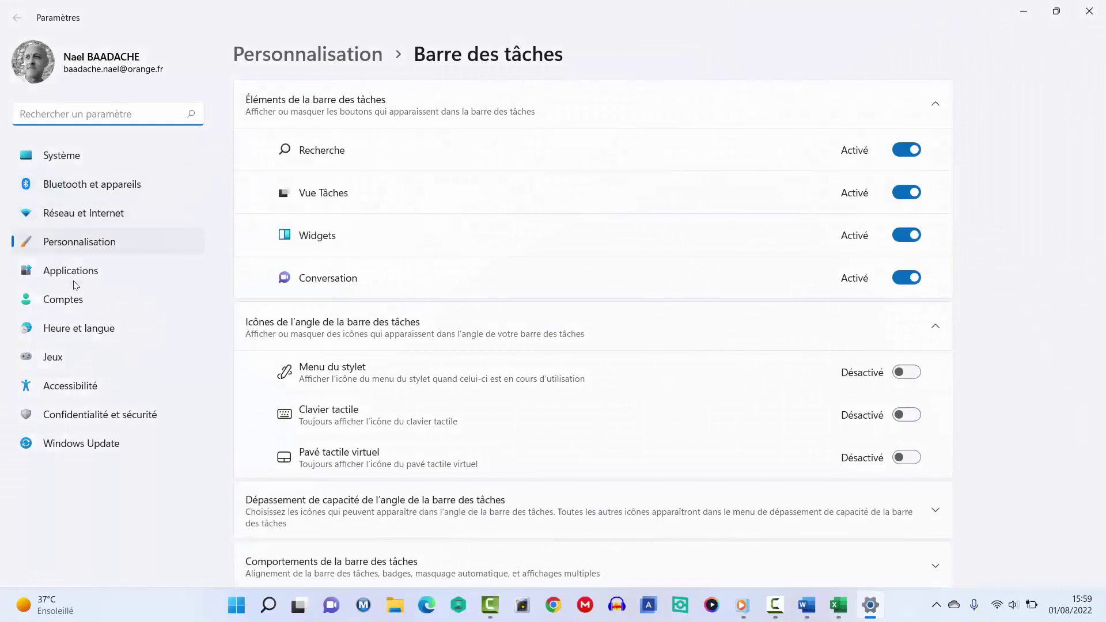
{"action": "left_click", "coordinate": [81, 245]}
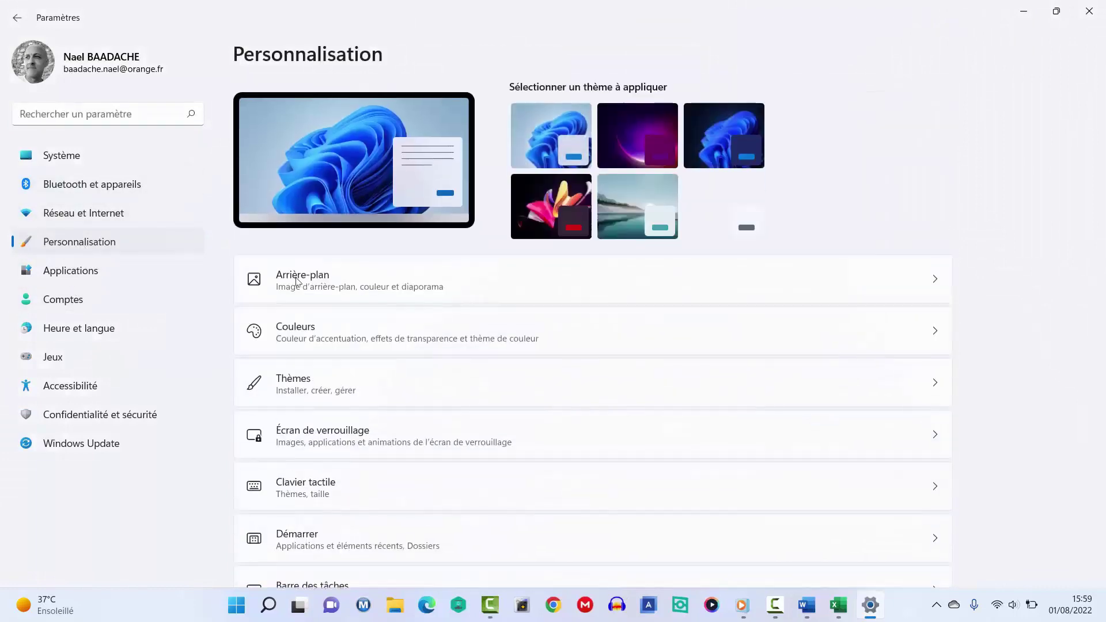
{"action": "scroll", "coordinate": [390, 415], "scroll_direction": "down", "scroll_amount": 3}
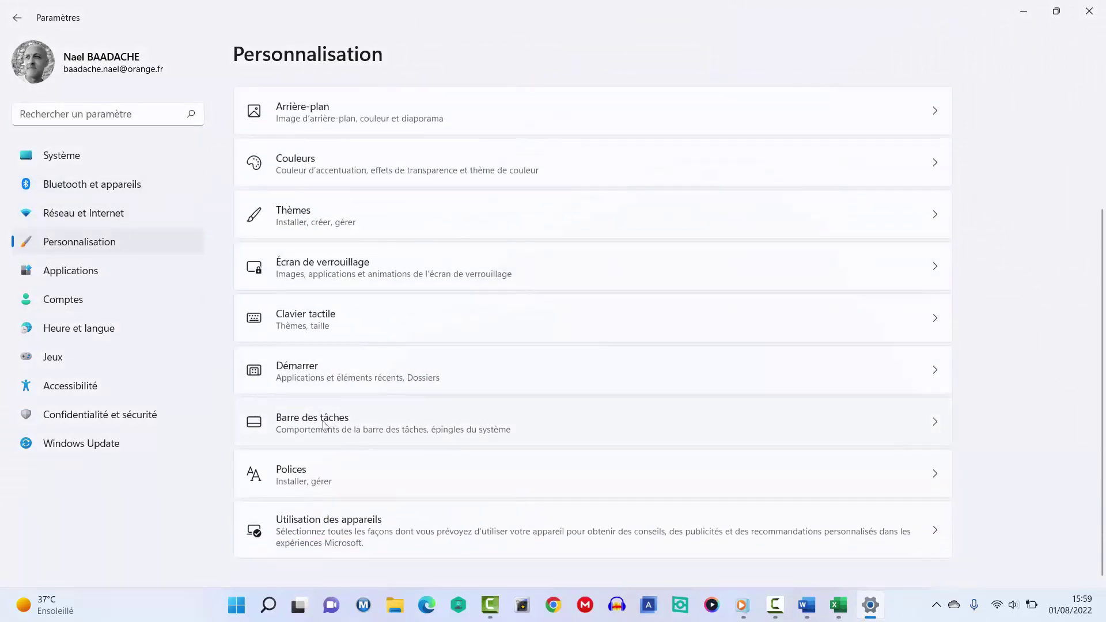
{"action": "left_click", "coordinate": [324, 423]}
Step: Toggle "Sélectionnez le coin éloigné de la barre des tâches pour afficher le bureau" in the taskbar behaviours and close the settings
{"action": "scroll", "coordinate": [596, 376], "scroll_direction": "down", "scroll_amount": 2}
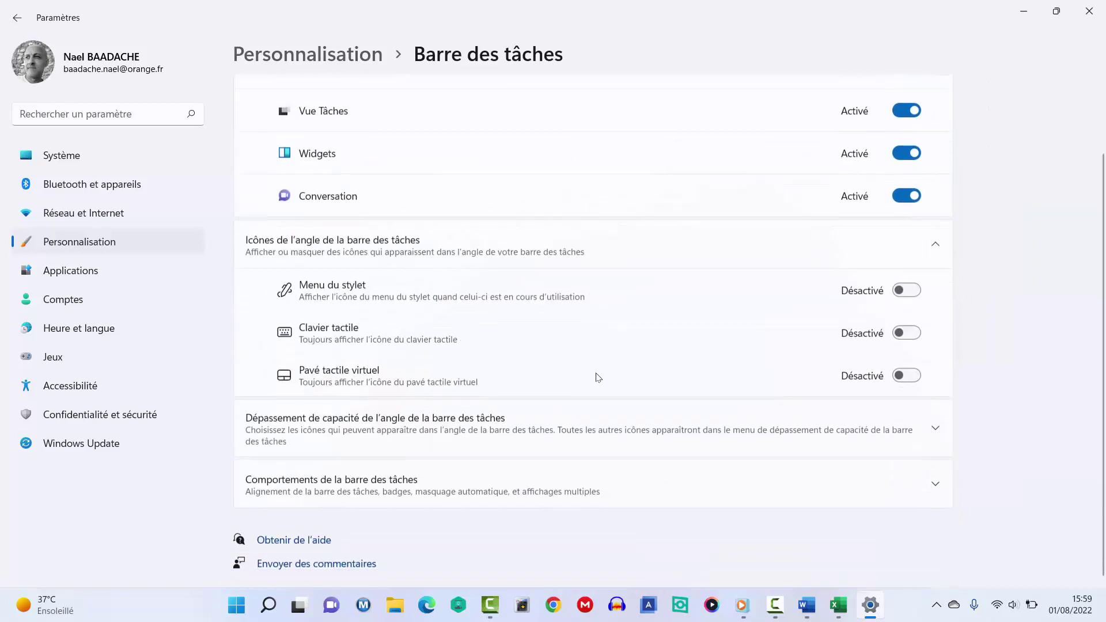
{"action": "left_click", "coordinate": [347, 490]}
{"action": "scroll", "coordinate": [397, 455], "scroll_direction": "down", "scroll_amount": 5}
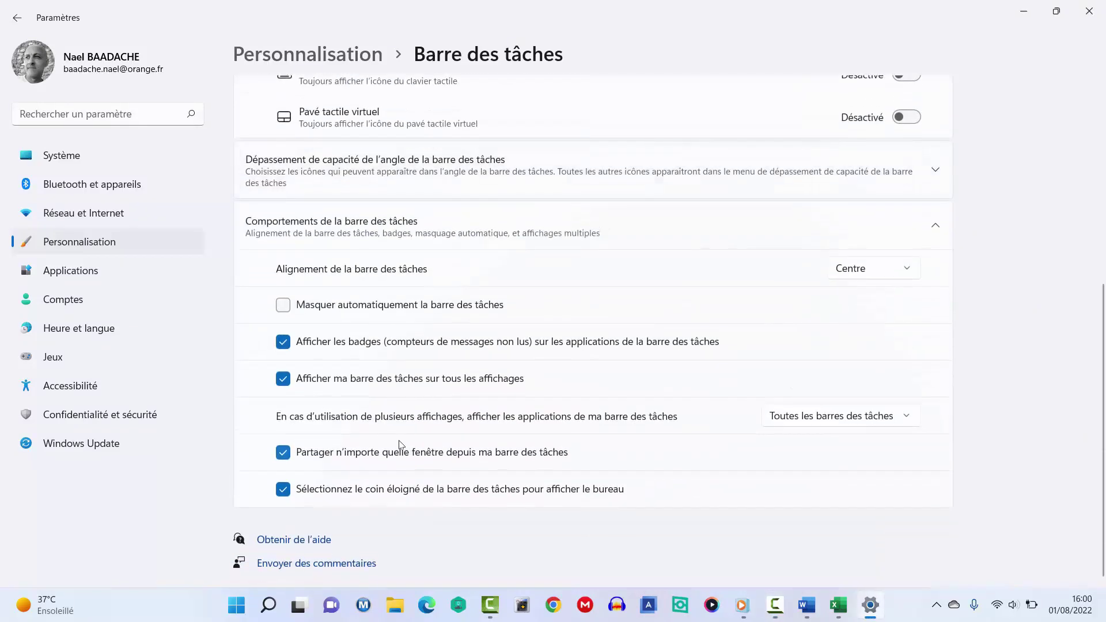
{"action": "left_click", "coordinate": [283, 490]}
{"action": "left_click", "coordinate": [1091, 16]}
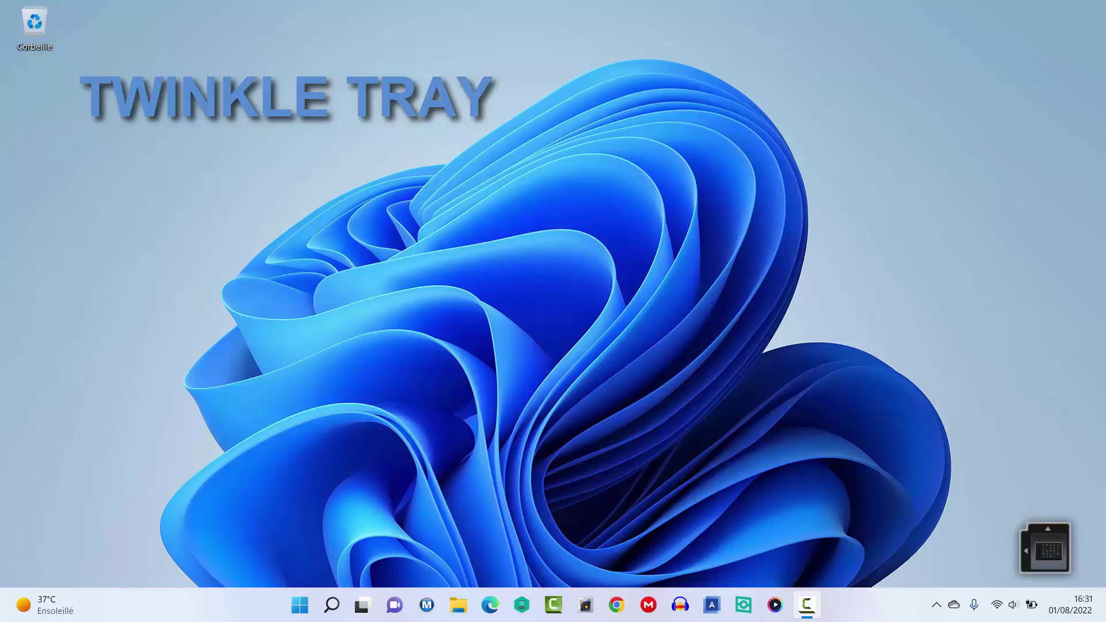
Step: Search the computer for "store" and launch Microsoft Store
{"action": "left_click", "coordinate": [299, 605]}
{"action": "left_click", "coordinate": [403, 94]}
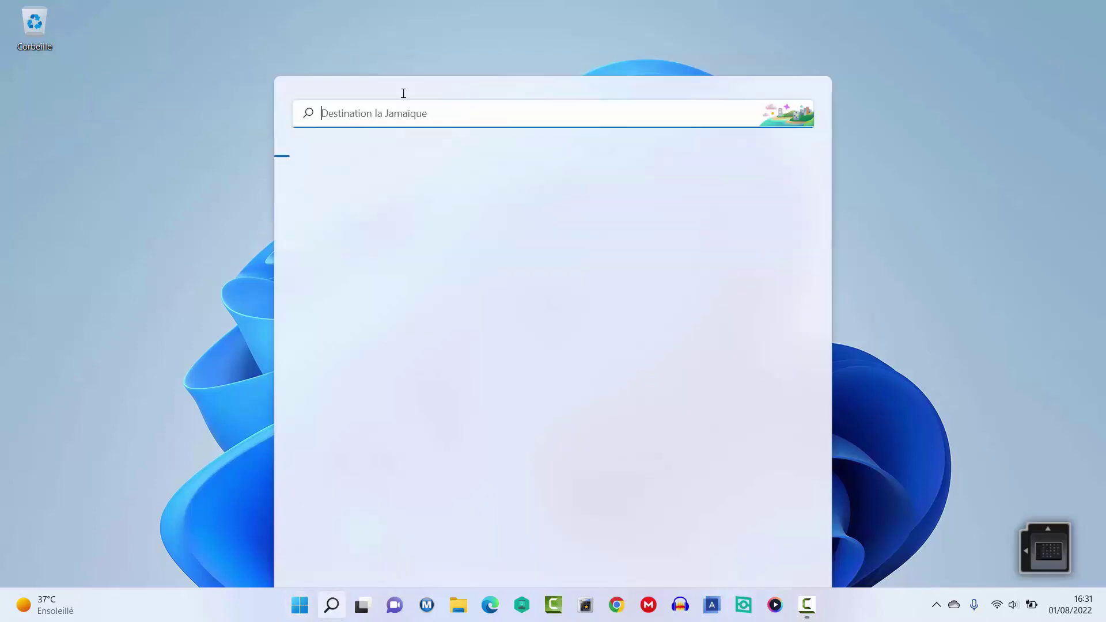
{"action": "type", "text": "store"}
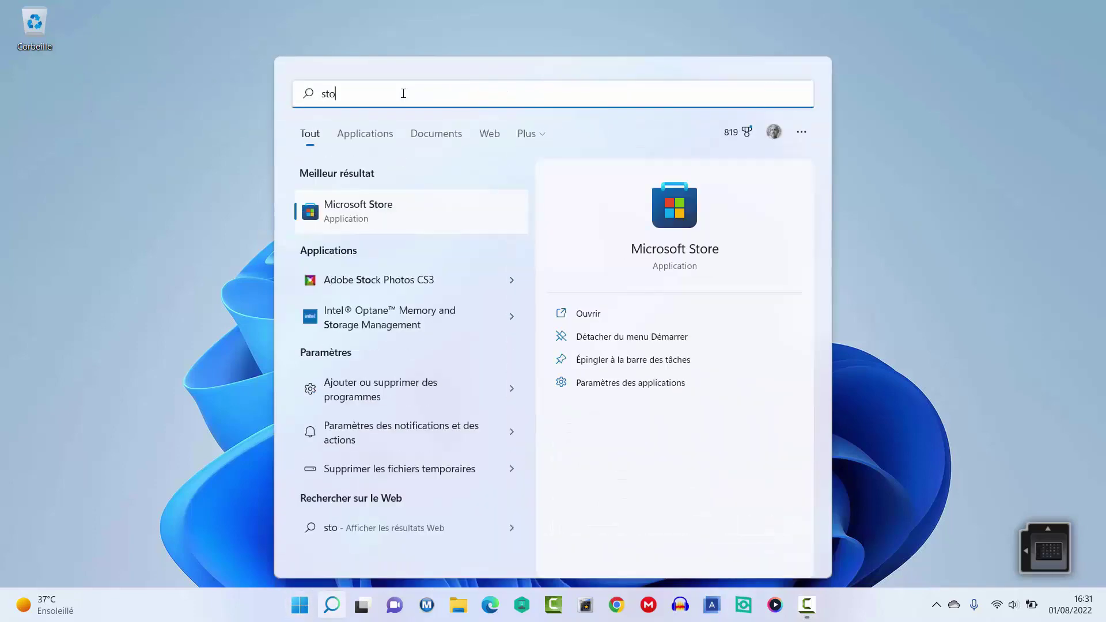
{"action": "left_click", "coordinate": [340, 212]}
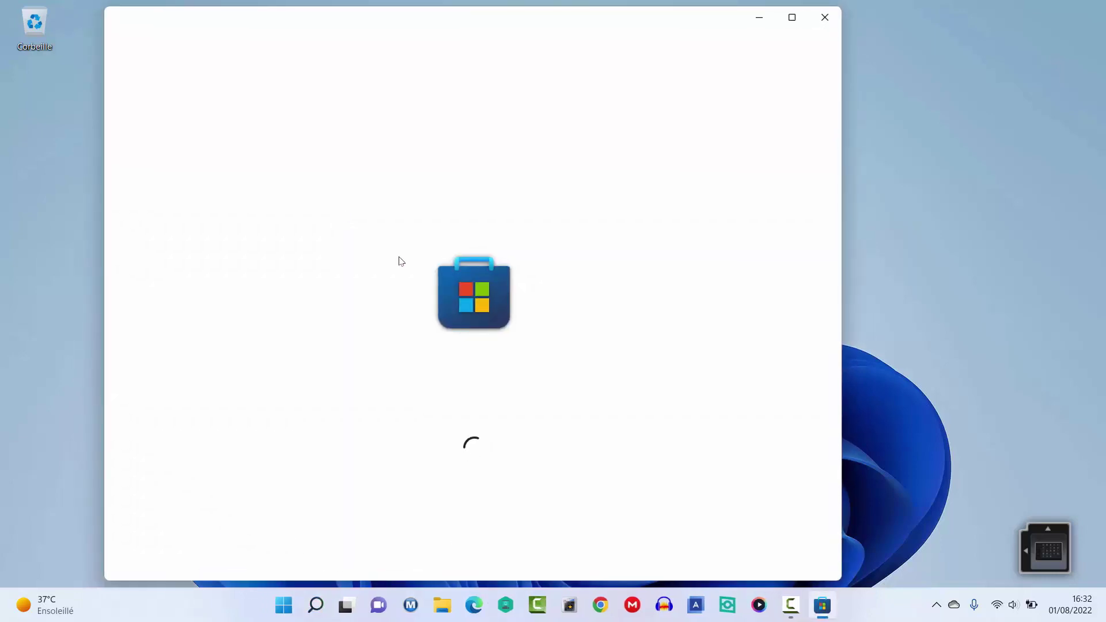
Step: Search the store for "twinkle tray" and install Twinkle Tray: Brightness Slider
{"action": "left_click", "coordinate": [394, 24]}
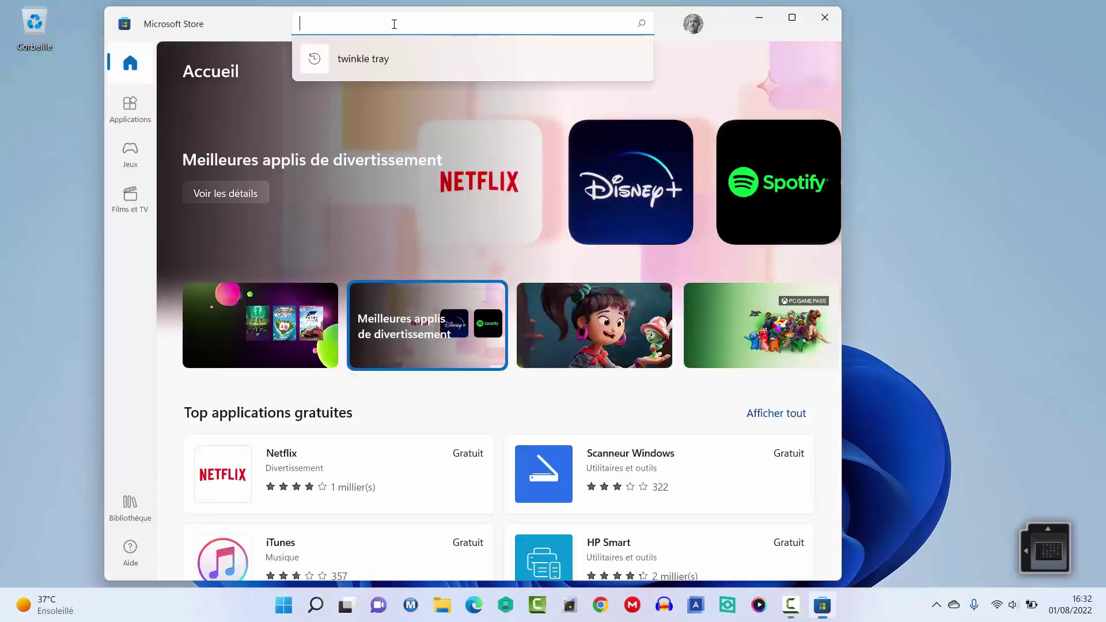
{"action": "type", "text": "tw"}
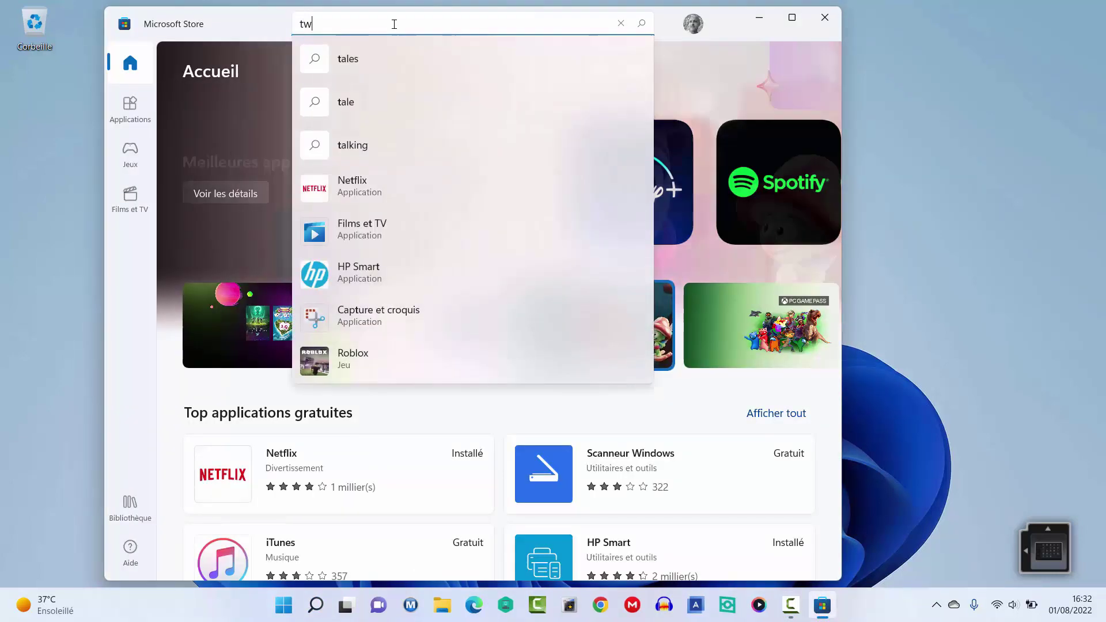
{"action": "type", "text": "inkle tray"}
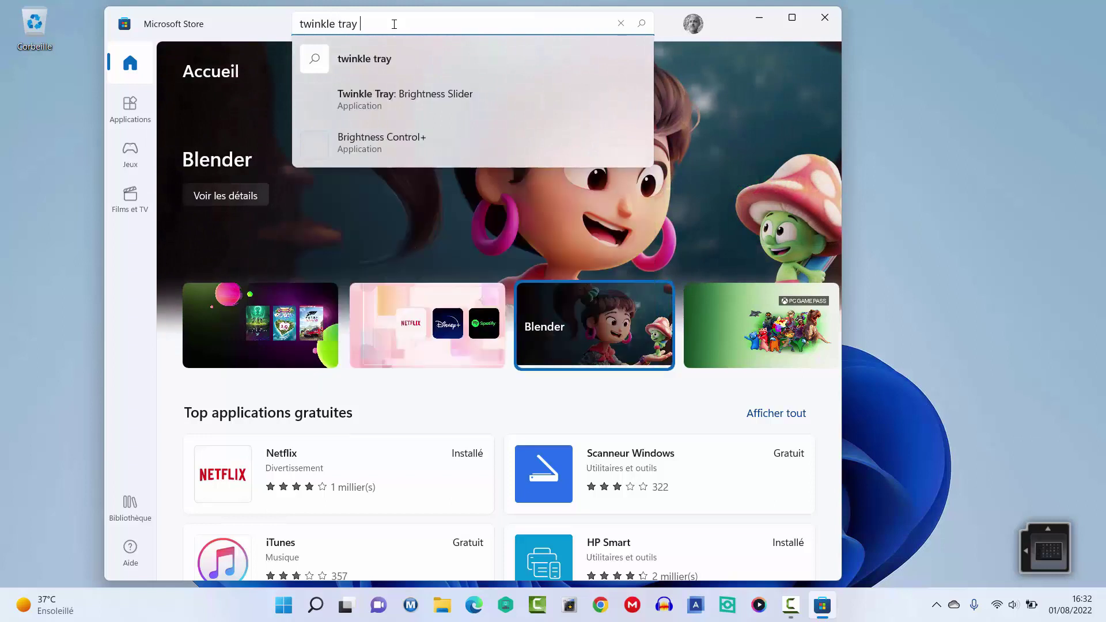
{"action": "key", "text": "Return"}
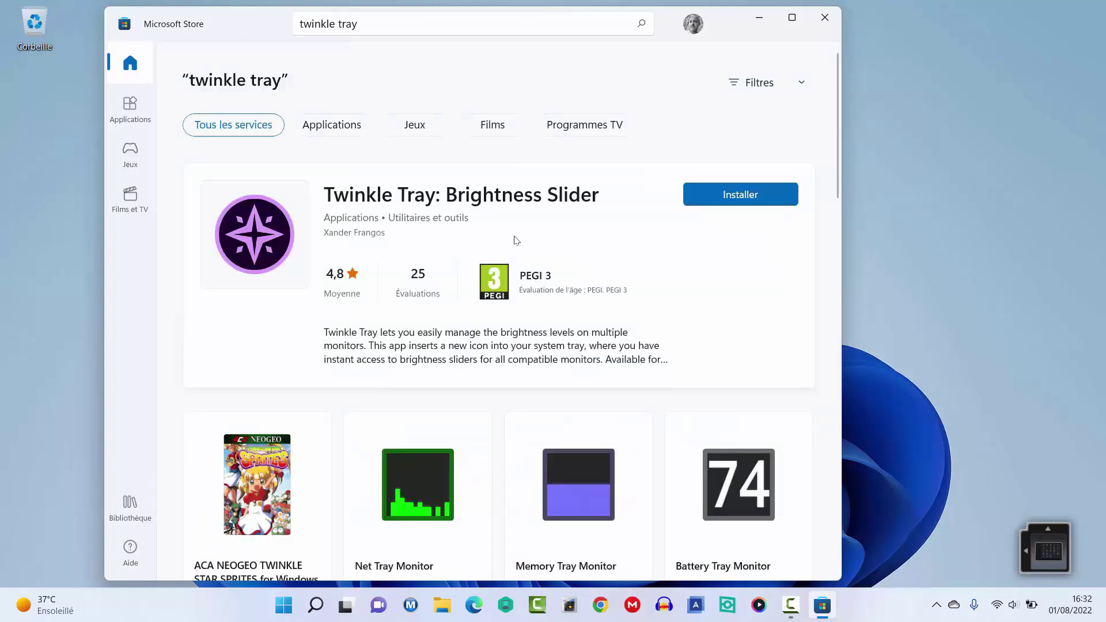
{"action": "left_click", "coordinate": [732, 197]}
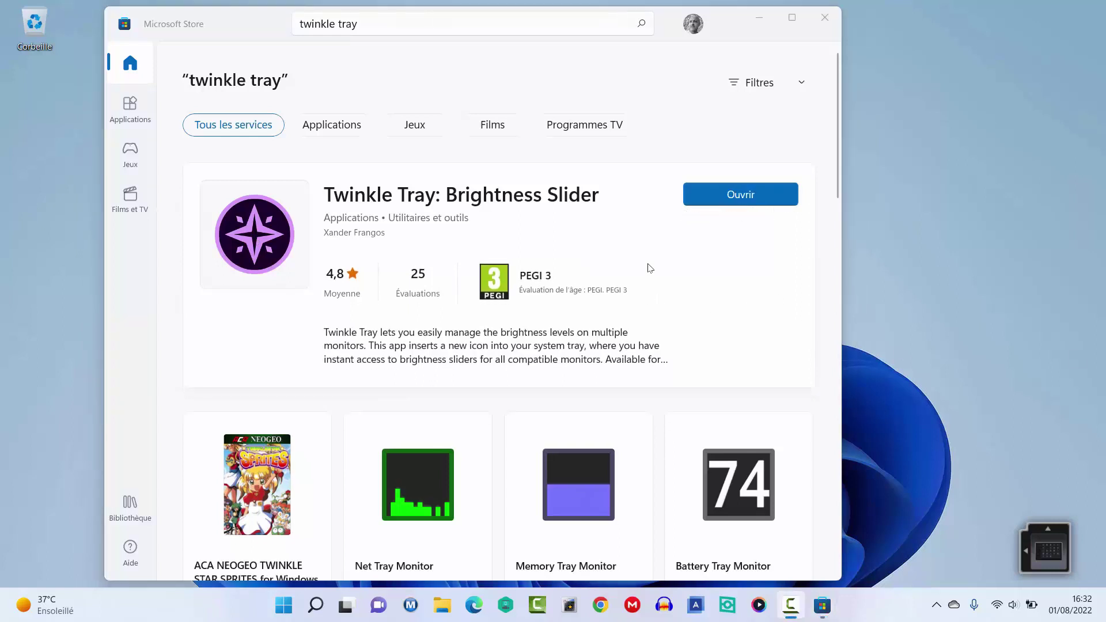
Step: Launch Twinkle Tray from its store listing and close Microsoft Store
{"action": "left_click", "coordinate": [741, 197]}
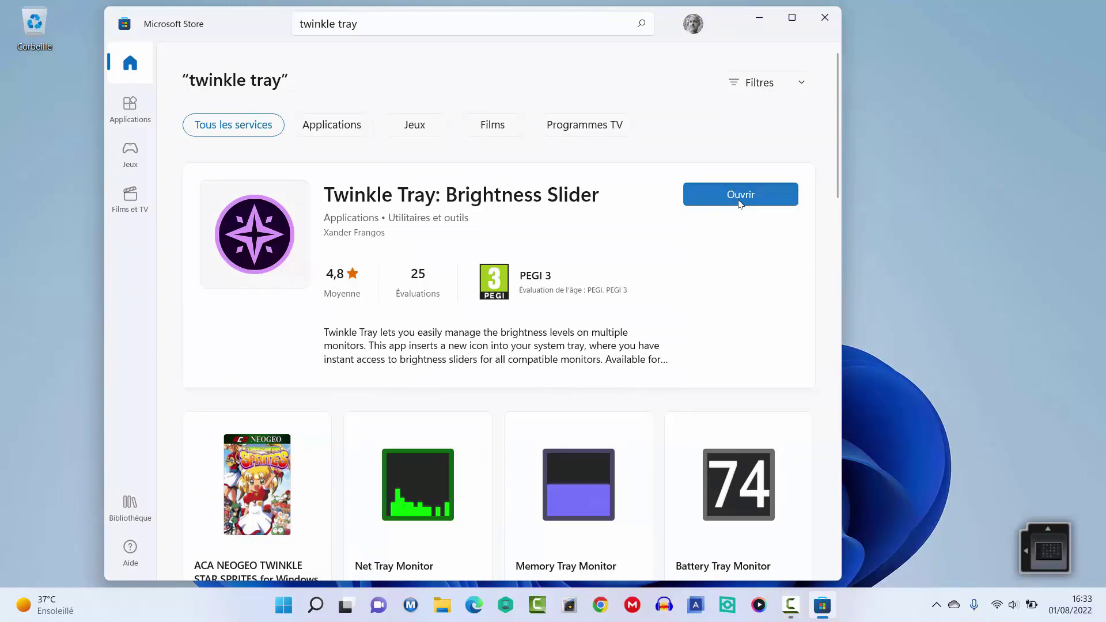
{"action": "left_click", "coordinate": [823, 20]}
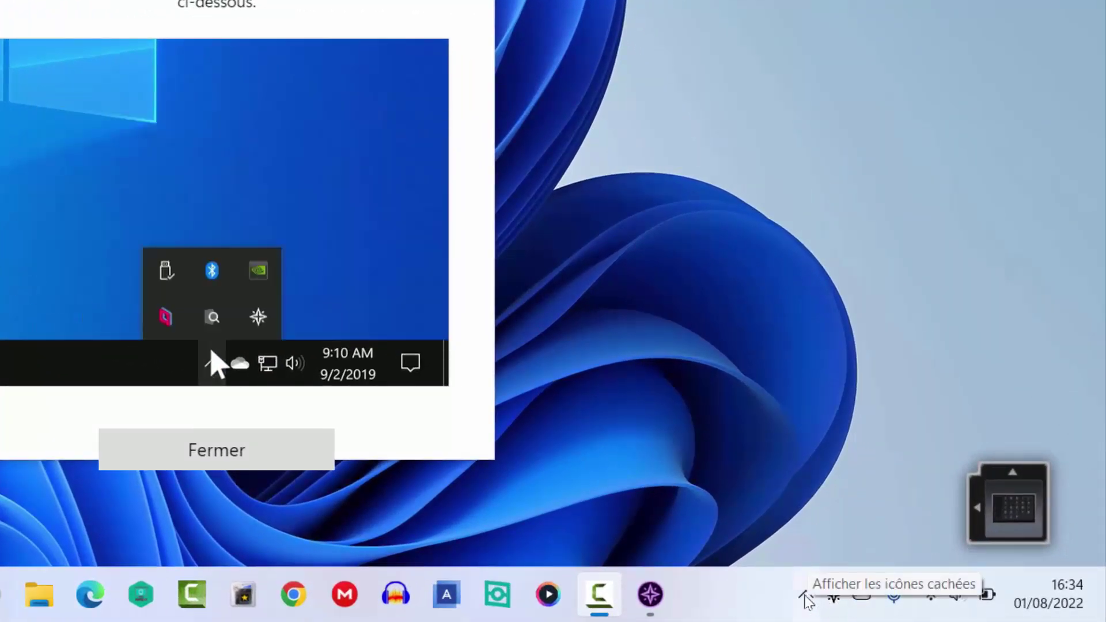
Step: Show the hidden notification-area icons and close the Twinkle Tray welcome window
{"action": "left_click", "coordinate": [805, 596]}
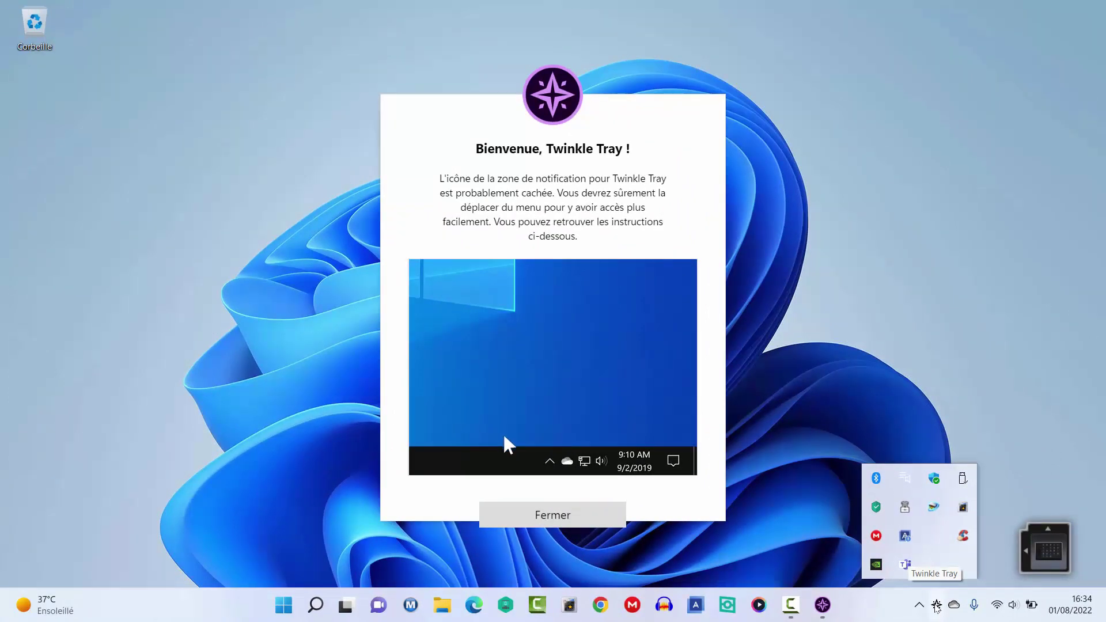
{"action": "left_click", "coordinate": [551, 520]}
{"action": "left_click", "coordinate": [551, 521]}
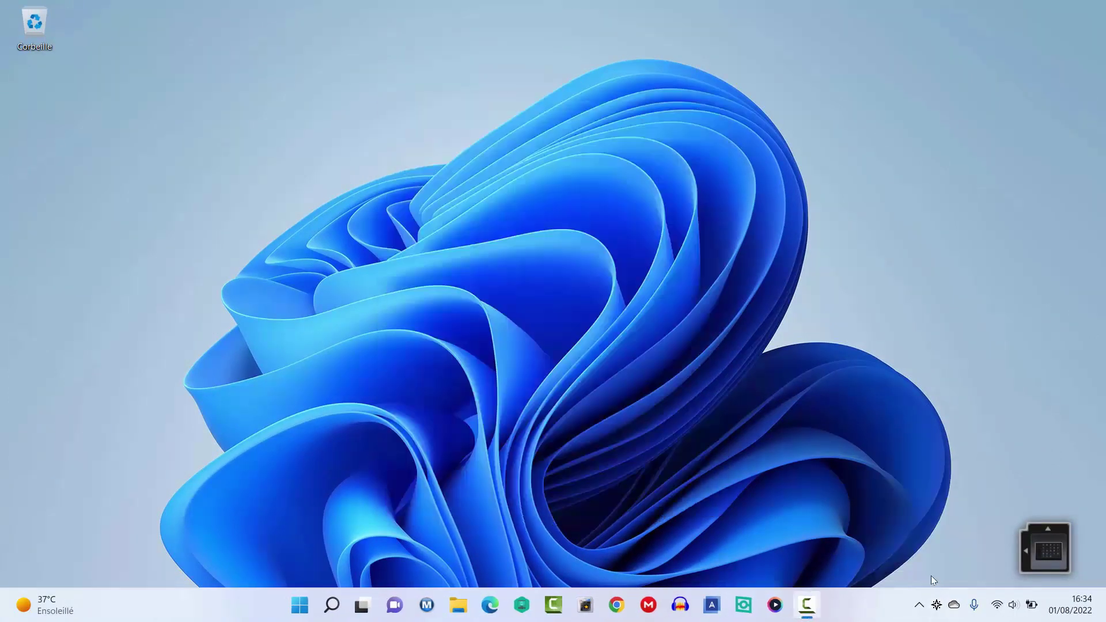
Step: Open Twinkle Tray's brightness control and adjust the brightness of Écran 1, ending at 100
{"action": "left_click", "coordinate": [937, 605]}
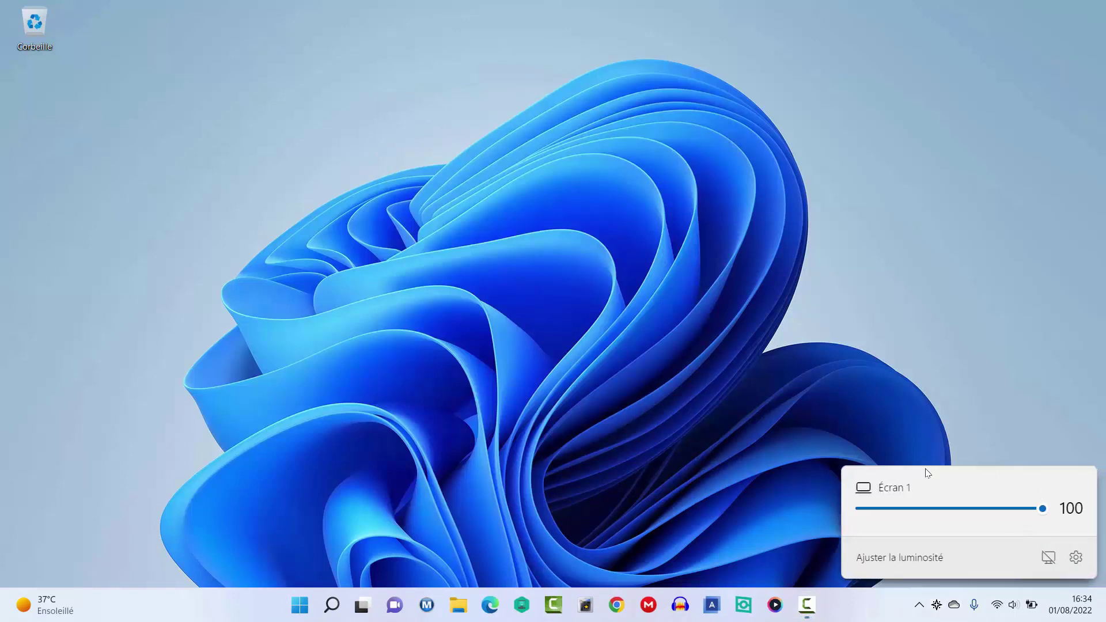
{"action": "mouse_move", "coordinate": [1042, 510]}
{"action": "left_mouse_down"}
{"action": "mouse_move", "coordinate": [917, 507]}
{"action": "mouse_move", "coordinate": [1015, 499]}
{"action": "mouse_move", "coordinate": [1027, 508]}
{"action": "mouse_move", "coordinate": [914, 509]}
{"action": "mouse_move", "coordinate": [1047, 507]}
{"action": "left_mouse_up"}
{"action": "mouse_move", "coordinate": [1044, 510]}
{"action": "left_mouse_down"}
{"action": "mouse_move", "coordinate": [952, 508]}
{"action": "mouse_move", "coordinate": [1061, 506]}
{"action": "left_mouse_up"}
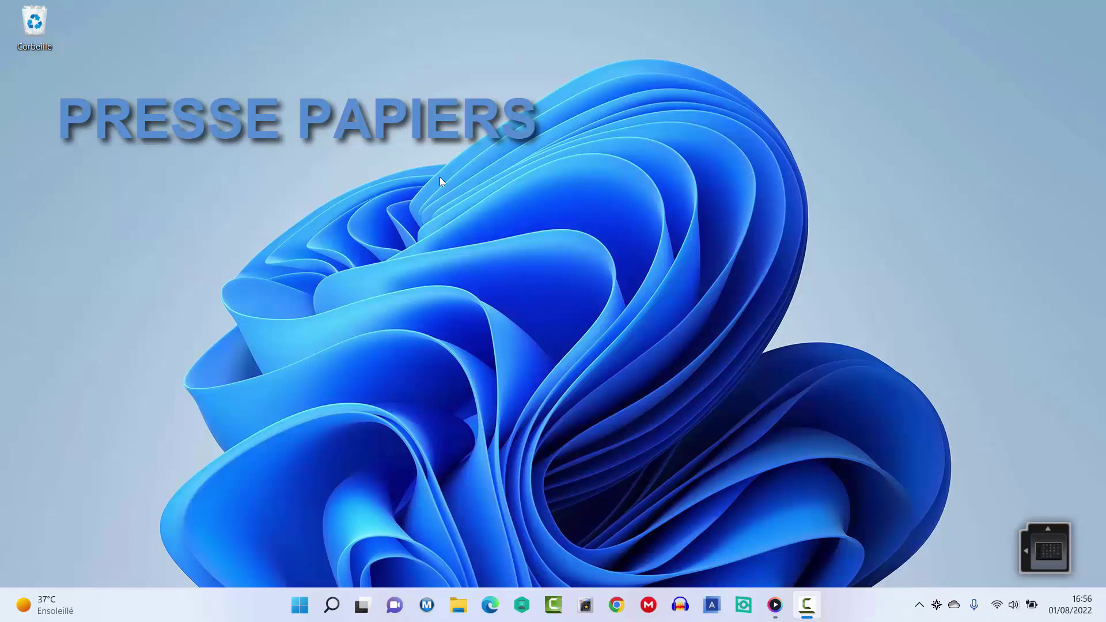
Step: Open the Presse-papiers history and activate it
{"action": "key", "text": "super+v"}
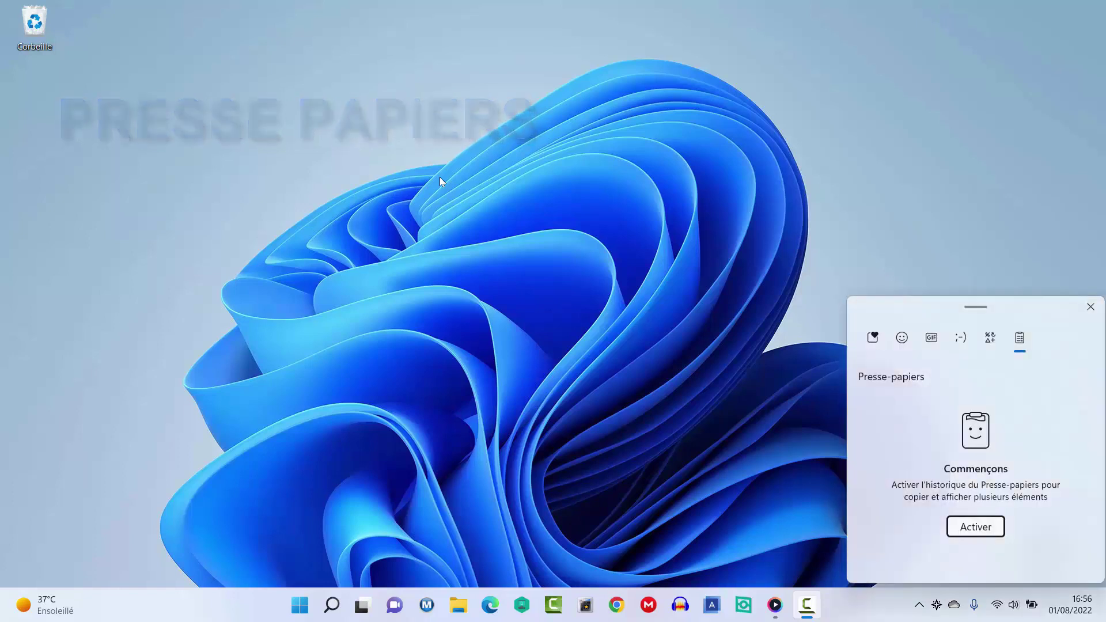
{"action": "left_click", "coordinate": [979, 527]}
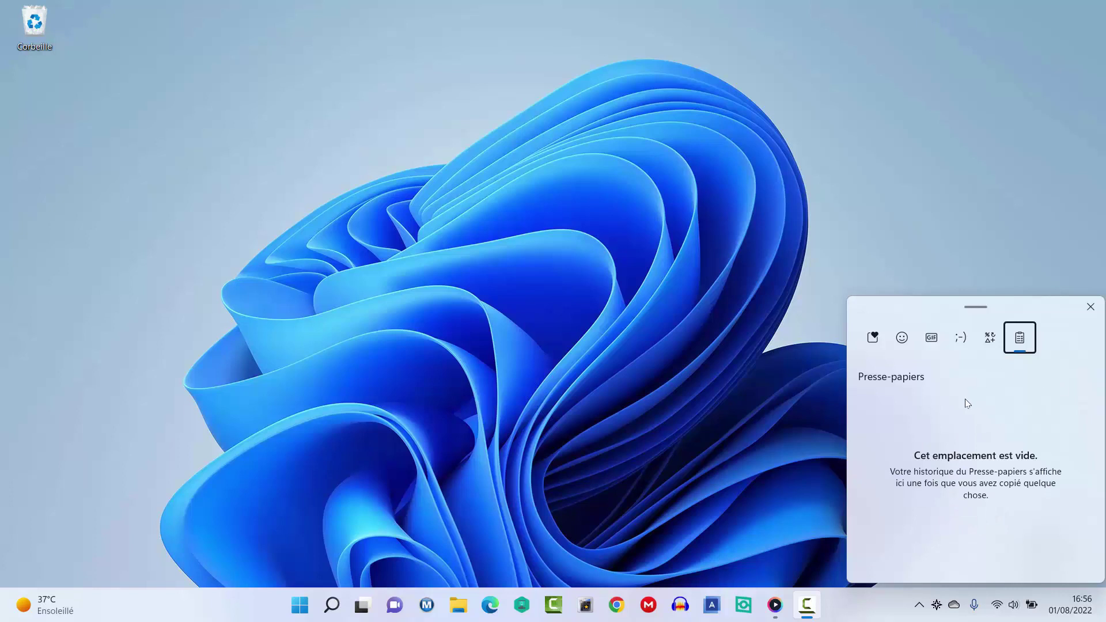
Step: Search the computer for "capt" and launch Outil Capture d'écran
{"action": "left_click", "coordinate": [300, 604]}
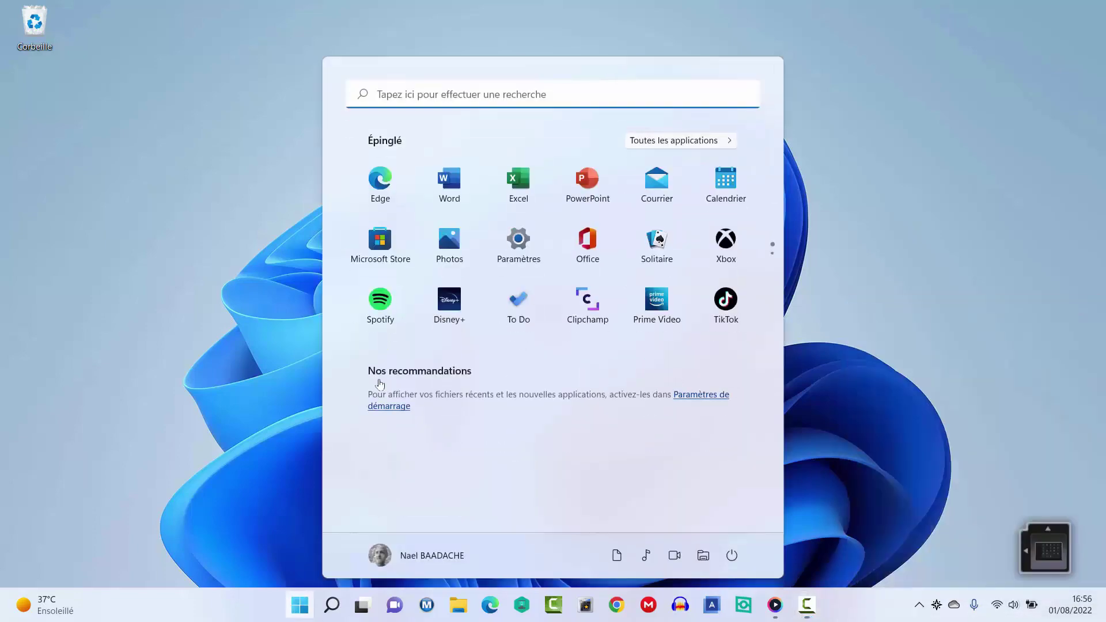
{"action": "left_click", "coordinate": [421, 94]}
{"action": "type", "text": "capt"}
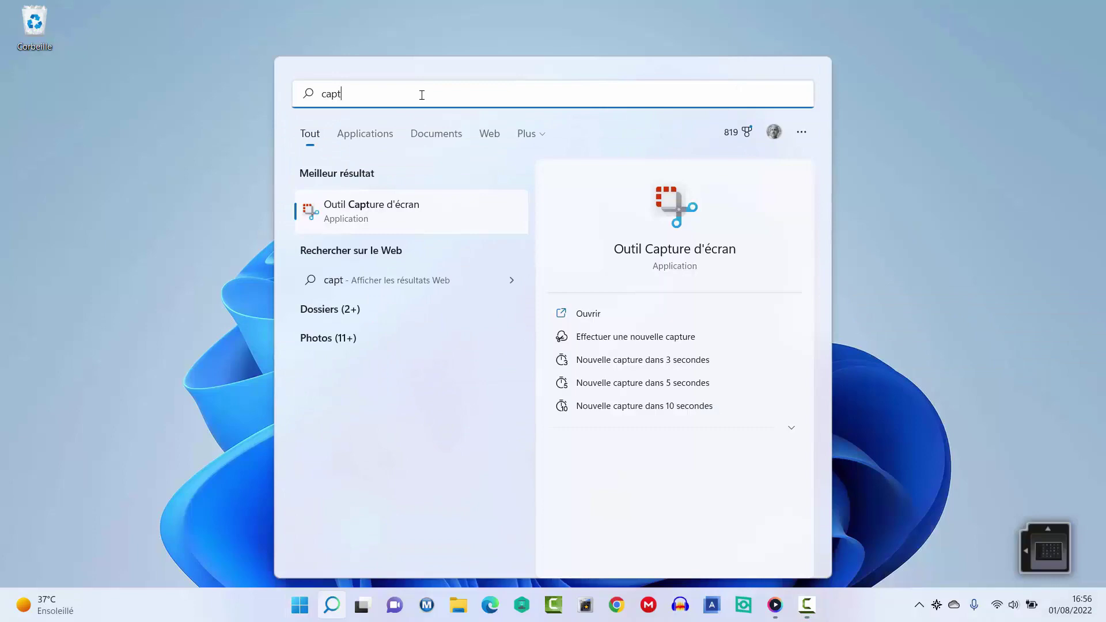
{"action": "left_click", "coordinate": [382, 208]}
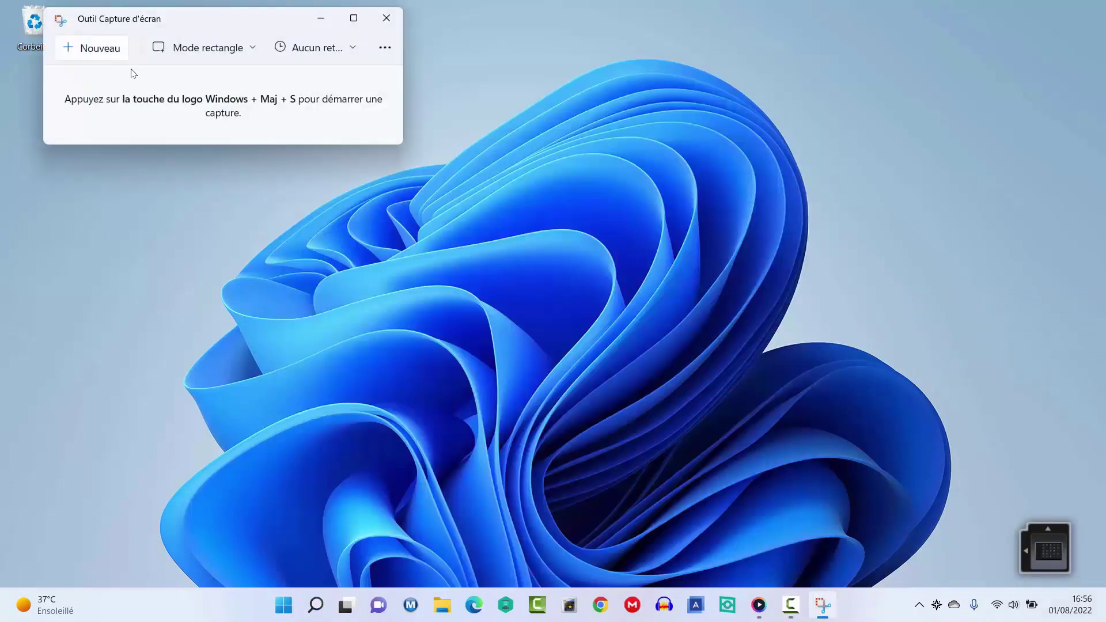
Step: Capture a rectangular area of the blue desktop wallpaper, copy the capture and display the clipboard history
{"action": "left_click", "coordinate": [101, 48]}
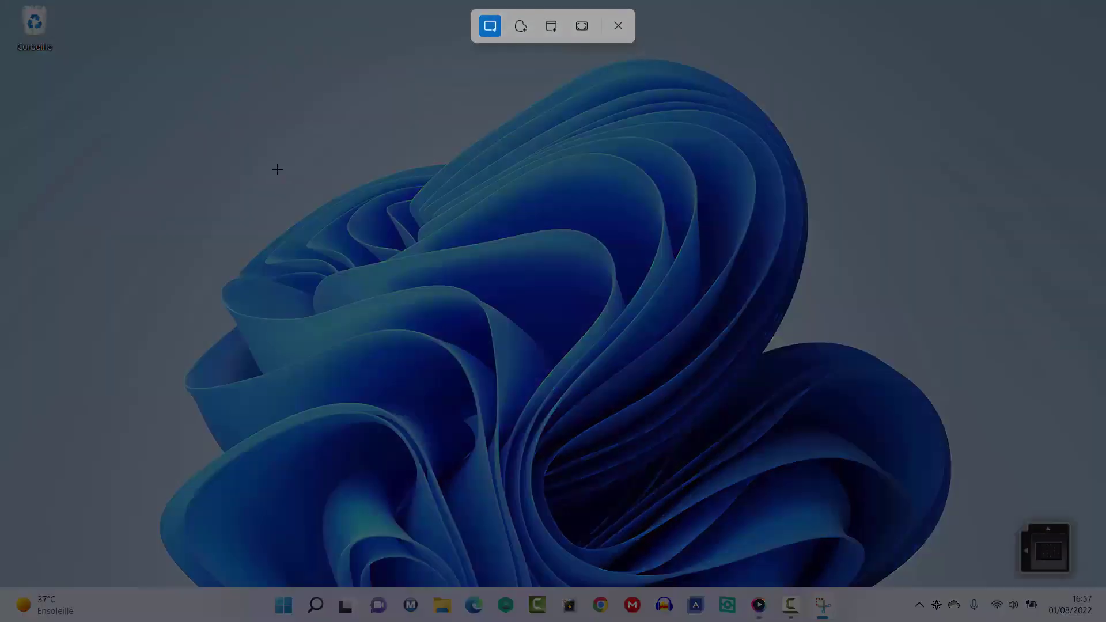
{"action": "left_click_drag", "start_coordinate": [268, 161], "coordinate": [519, 339]}
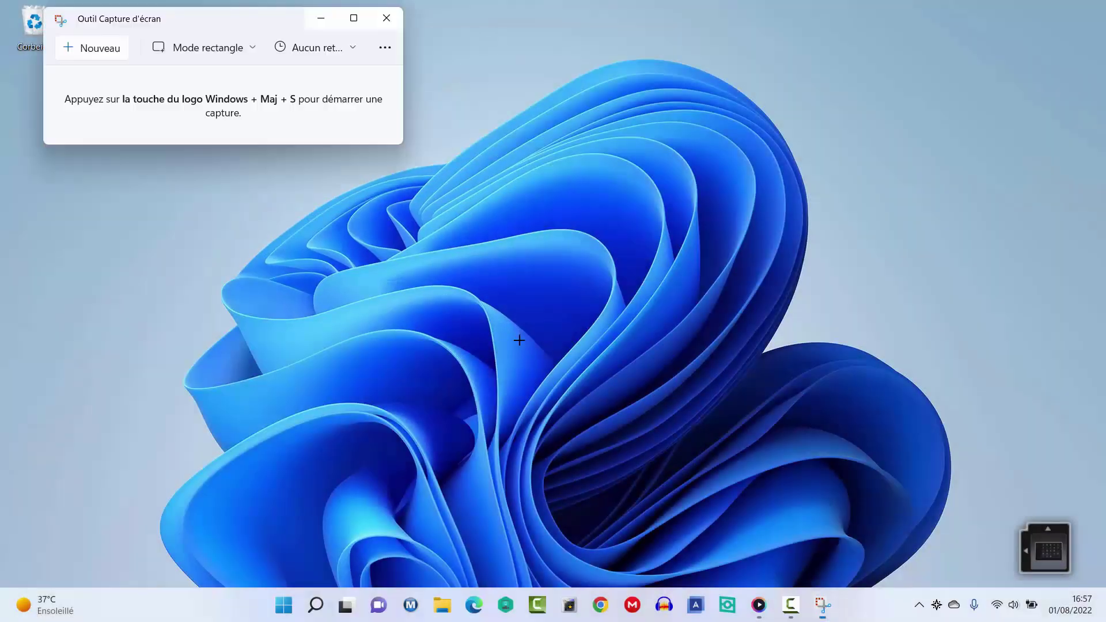
{"action": "right_click", "coordinate": [503, 271]}
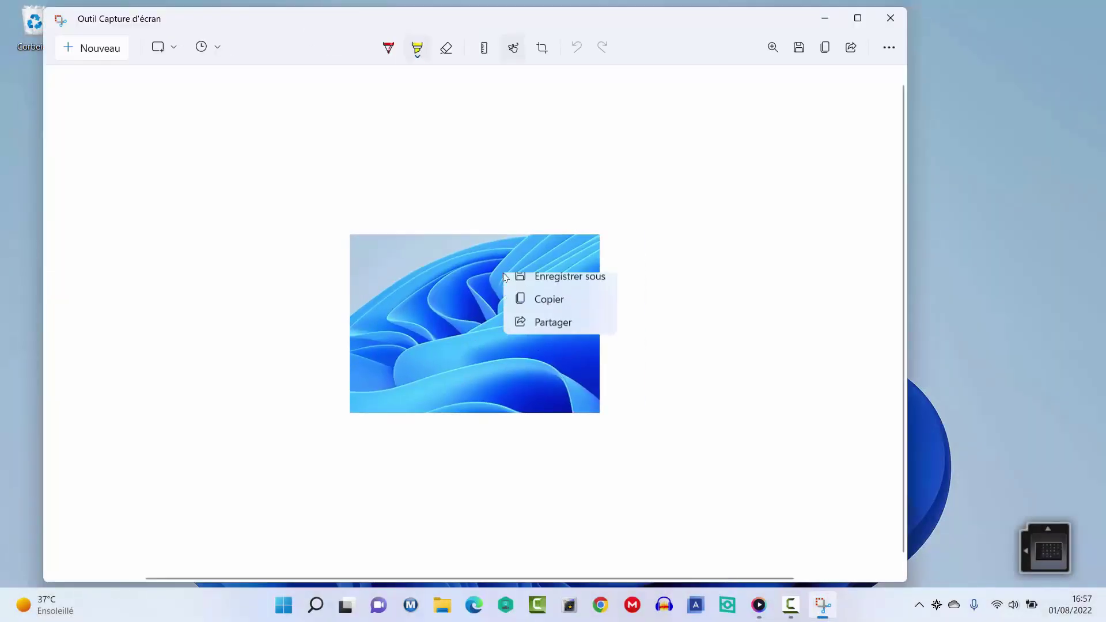
{"action": "left_click", "coordinate": [545, 309]}
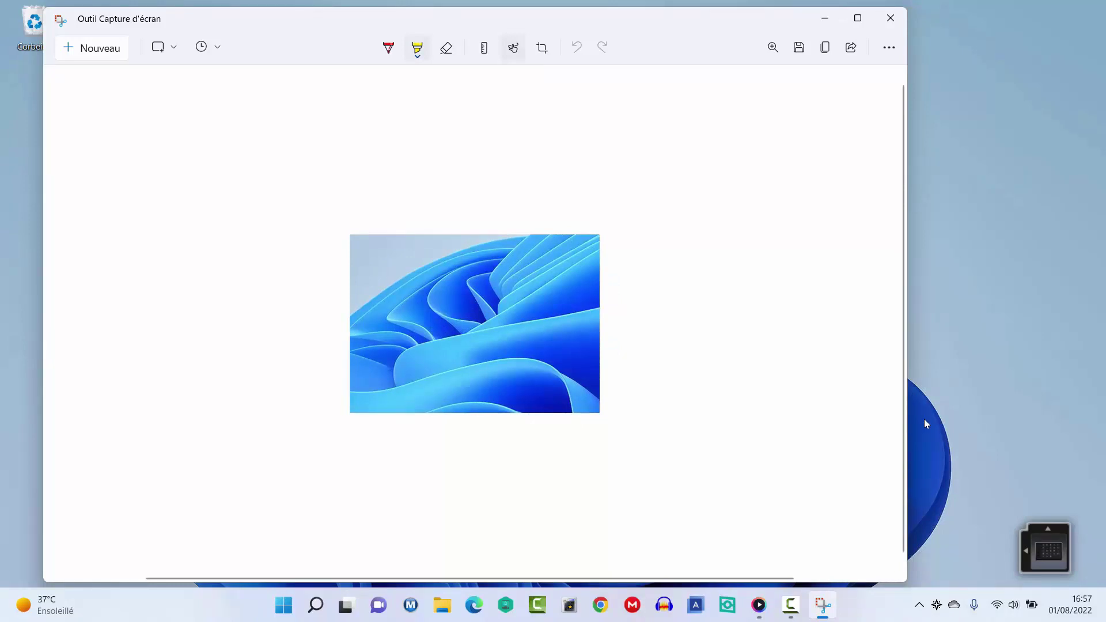
{"action": "key", "text": "super+v"}
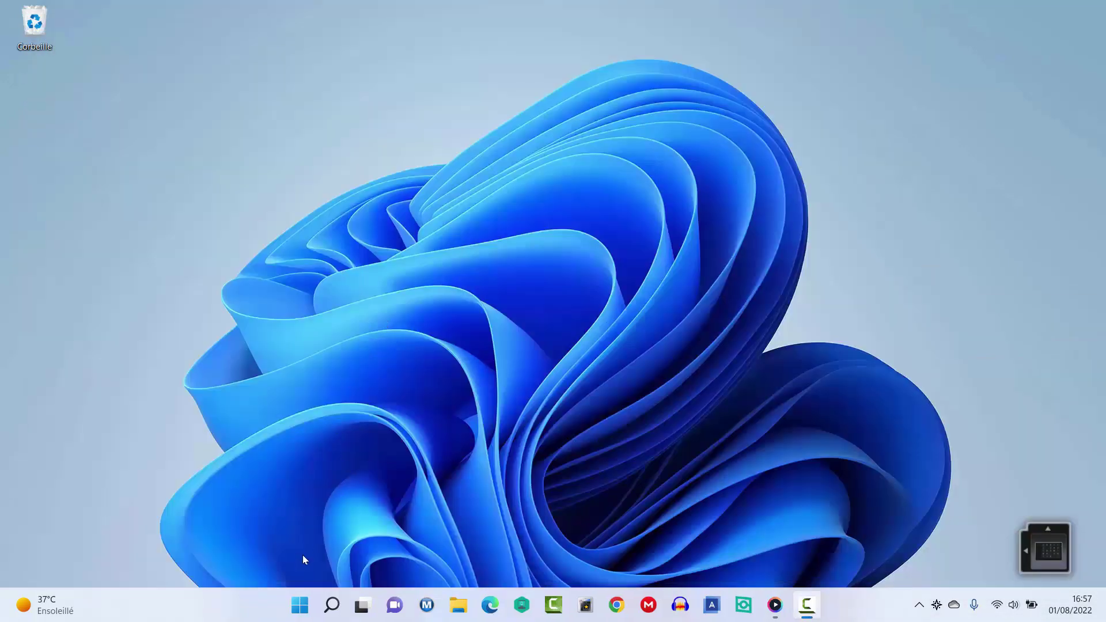
Step: Create a blank Word document and paste the most recent capture into it from the clipboard history
{"action": "left_click", "coordinate": [299, 605]}
{"action": "left_click", "coordinate": [463, 179]}
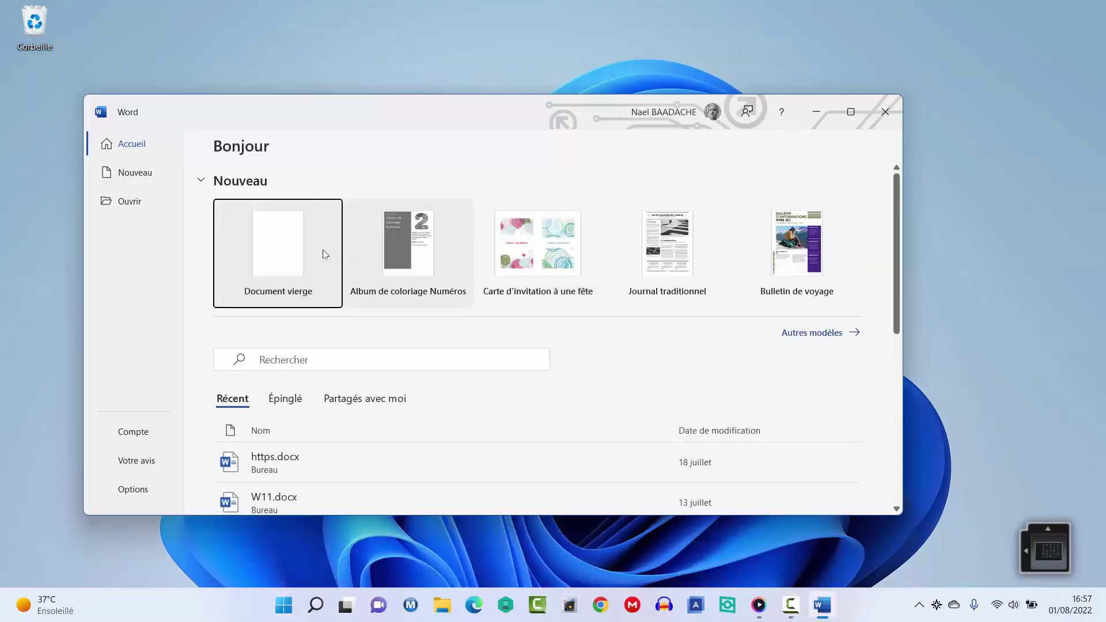
{"action": "left_click", "coordinate": [297, 238]}
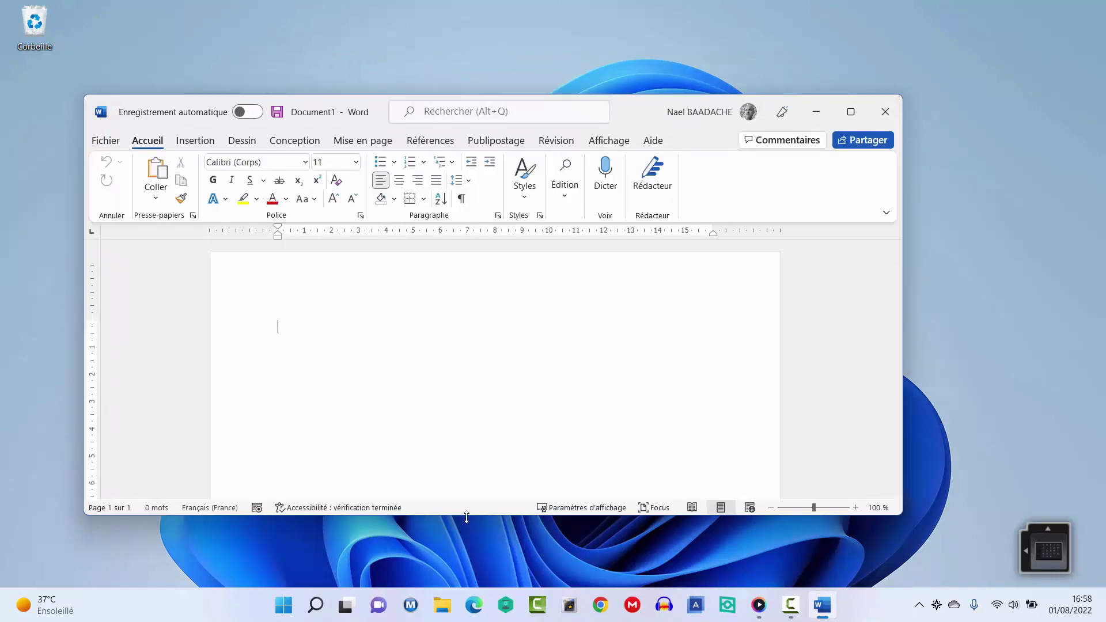
{"action": "key", "text": "super+v"}
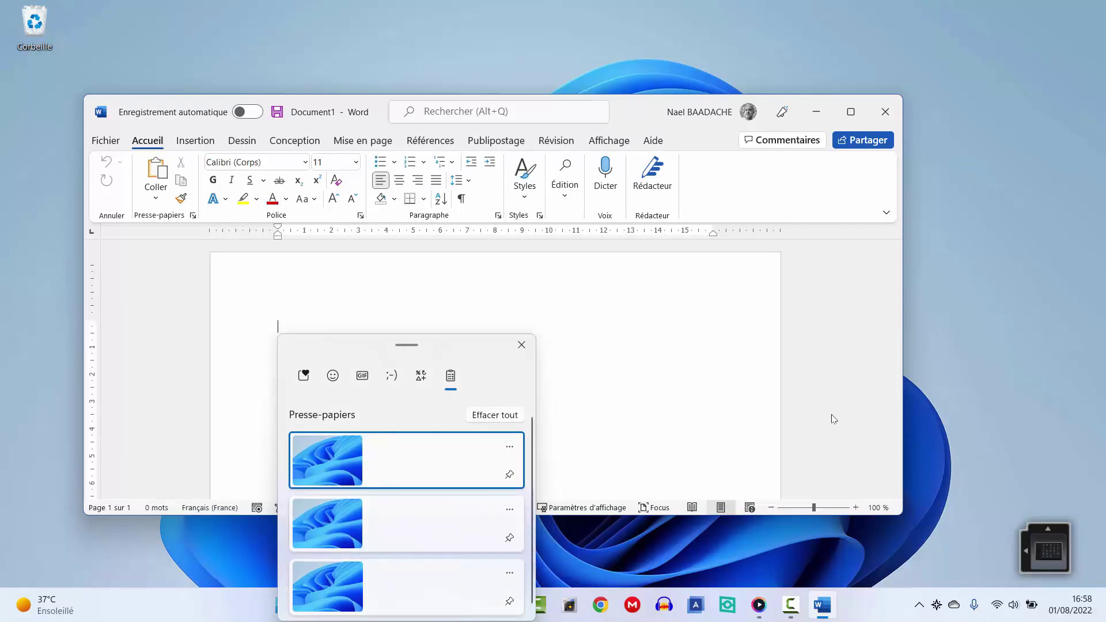
{"action": "left_click", "coordinate": [337, 461]}
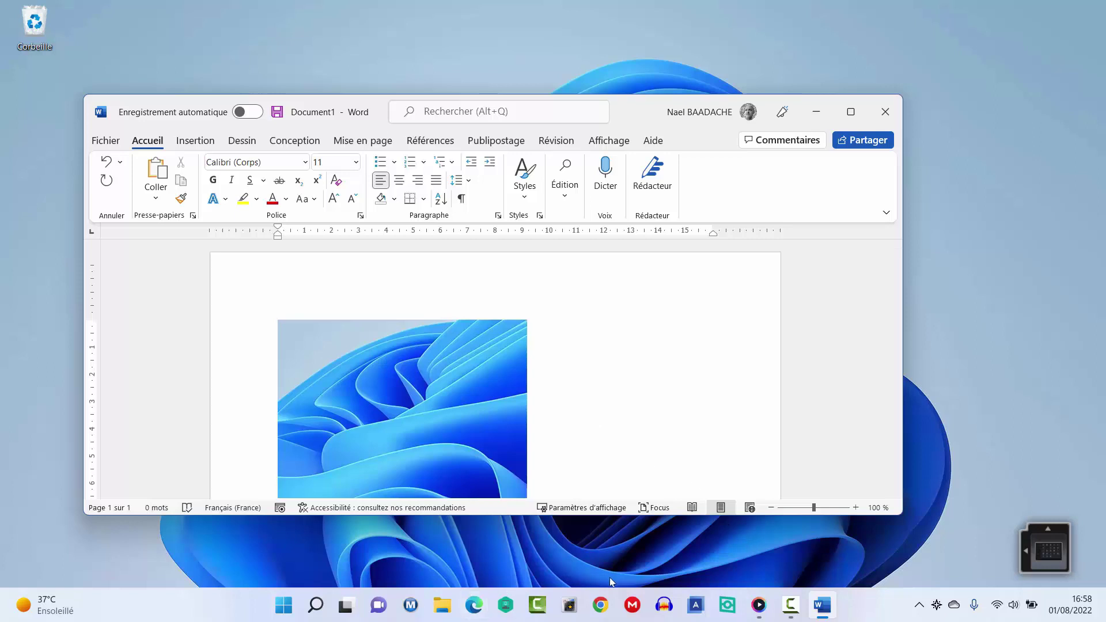
Step: Reopen the clipboard history, move its window clear of the document, erase all its items and close it
{"action": "key", "text": "F10"}
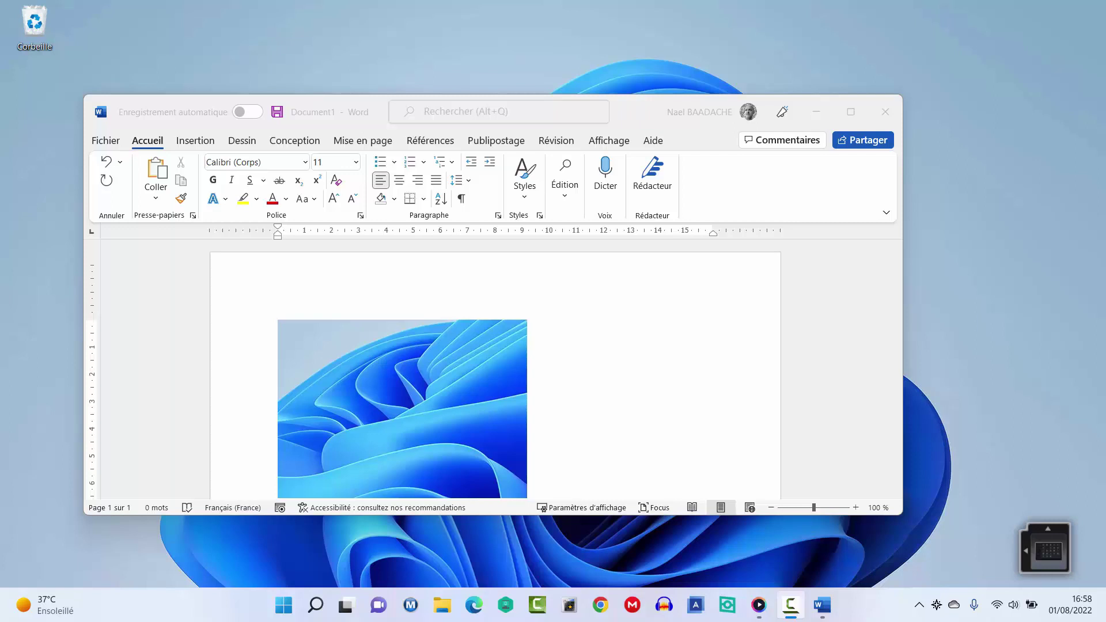
{"action": "key", "text": "super+v"}
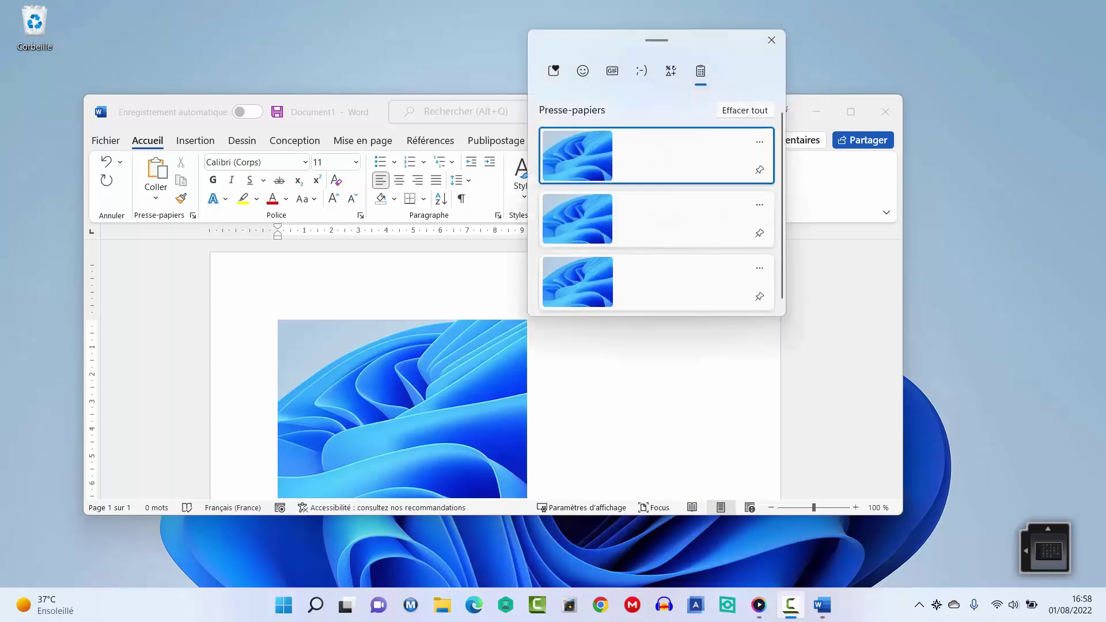
{"action": "left_click_drag", "start_coordinate": [634, 50], "coordinate": [854, 98]}
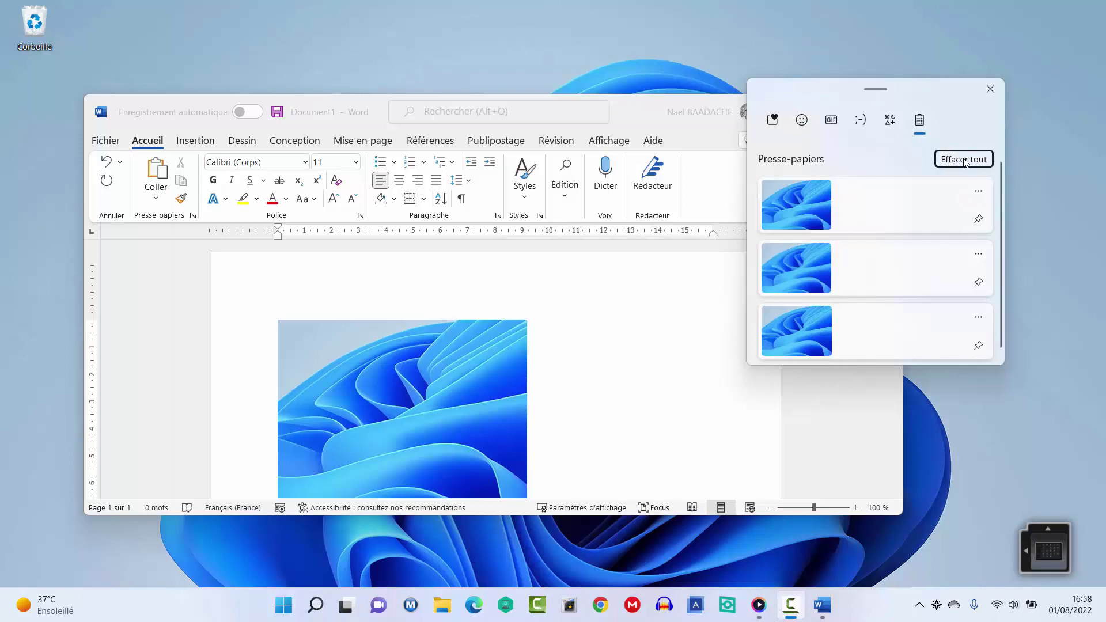
{"action": "left_click", "coordinate": [964, 160]}
{"action": "left_click", "coordinate": [990, 88]}
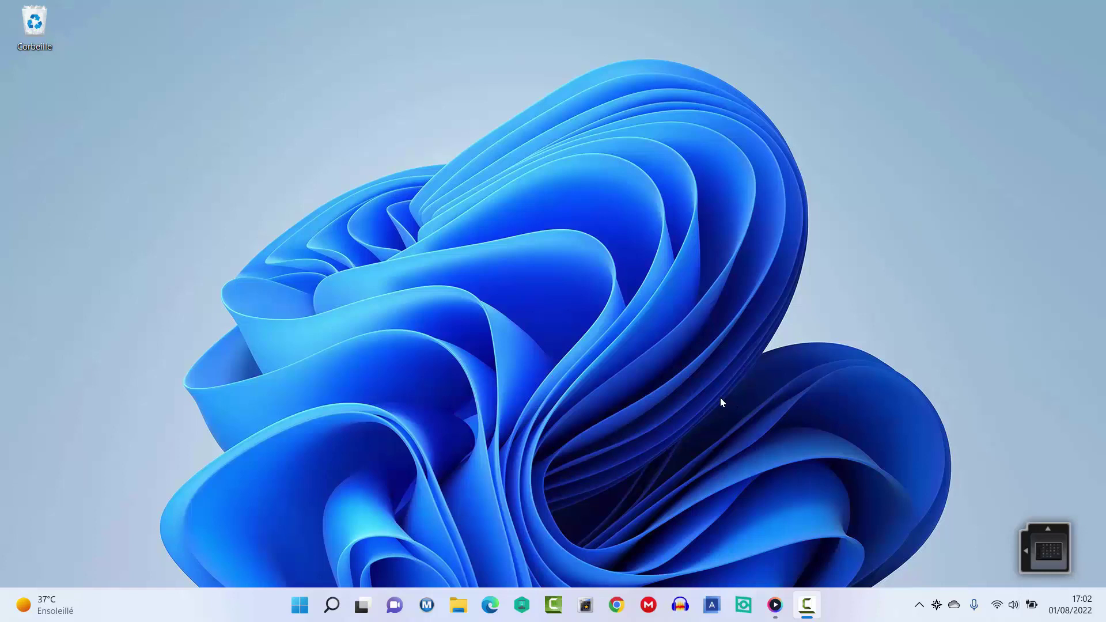
Step: Search for "presse", open Paramètres du Presse-papiers, turn on "Synchroniser vos appareils" and close the settings
{"action": "left_click", "coordinate": [298, 609]}
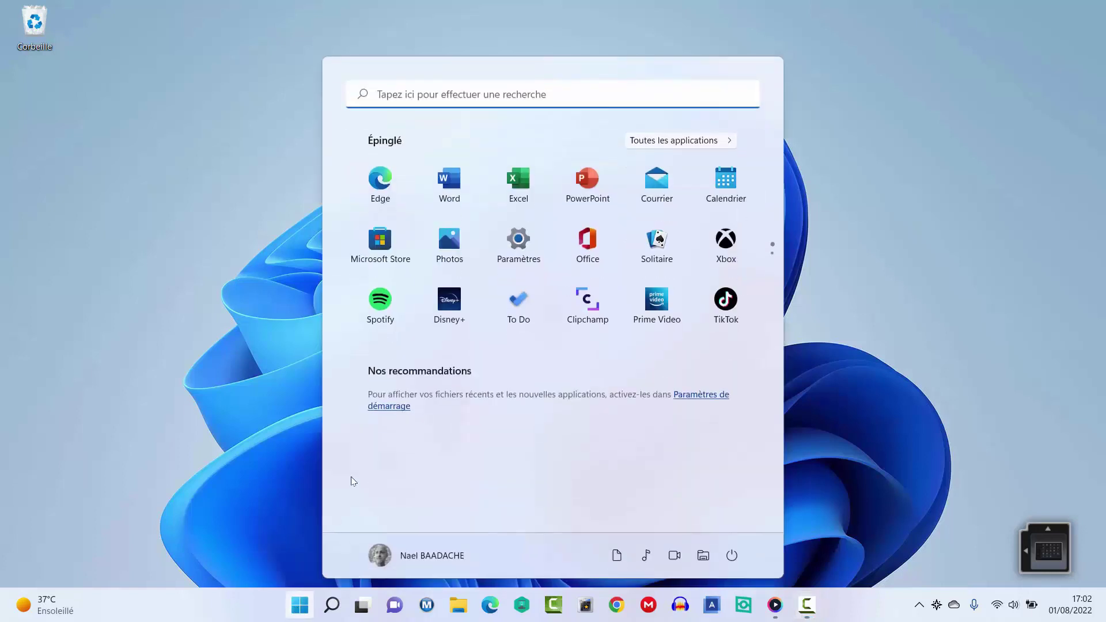
{"action": "type", "text": "presse"}
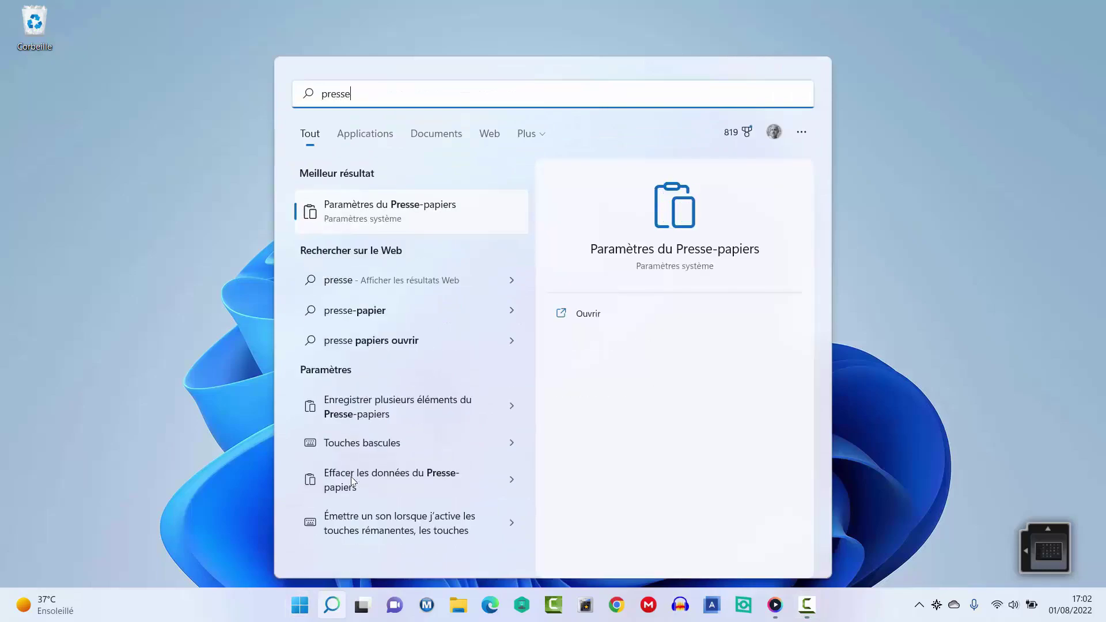
{"action": "left_click", "coordinate": [374, 211]}
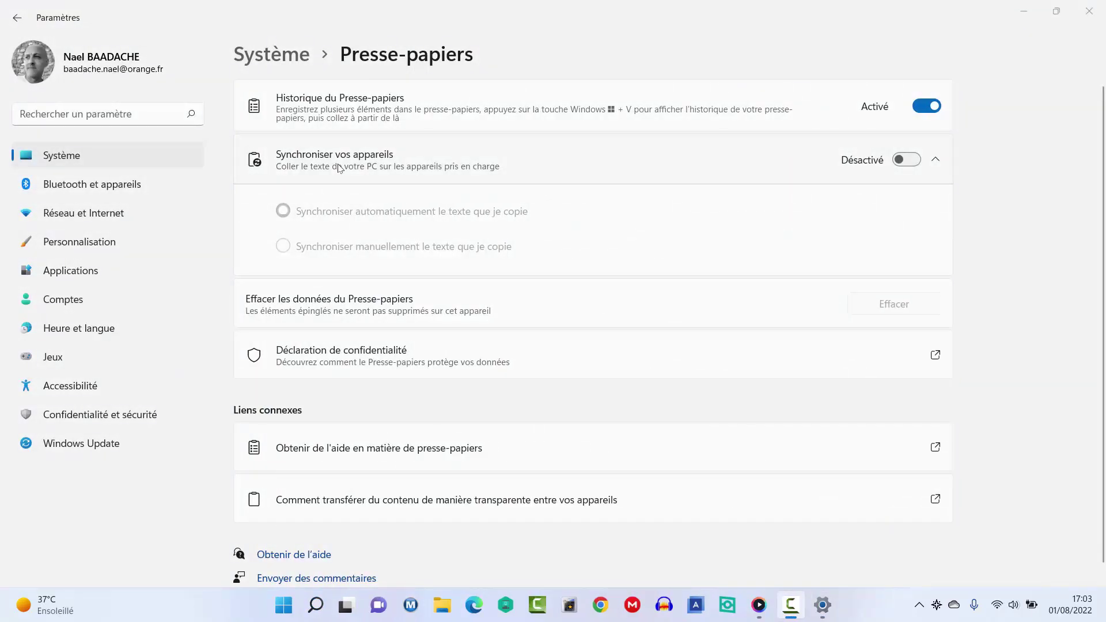
{"action": "left_click", "coordinate": [918, 163]}
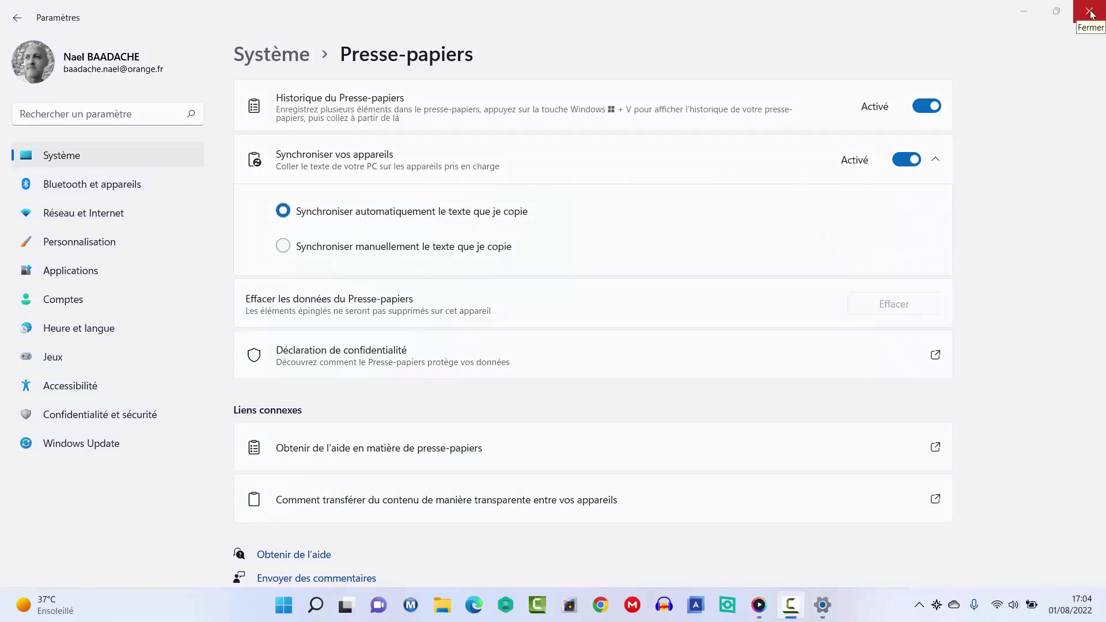
{"action": "left_click", "coordinate": [1090, 13]}
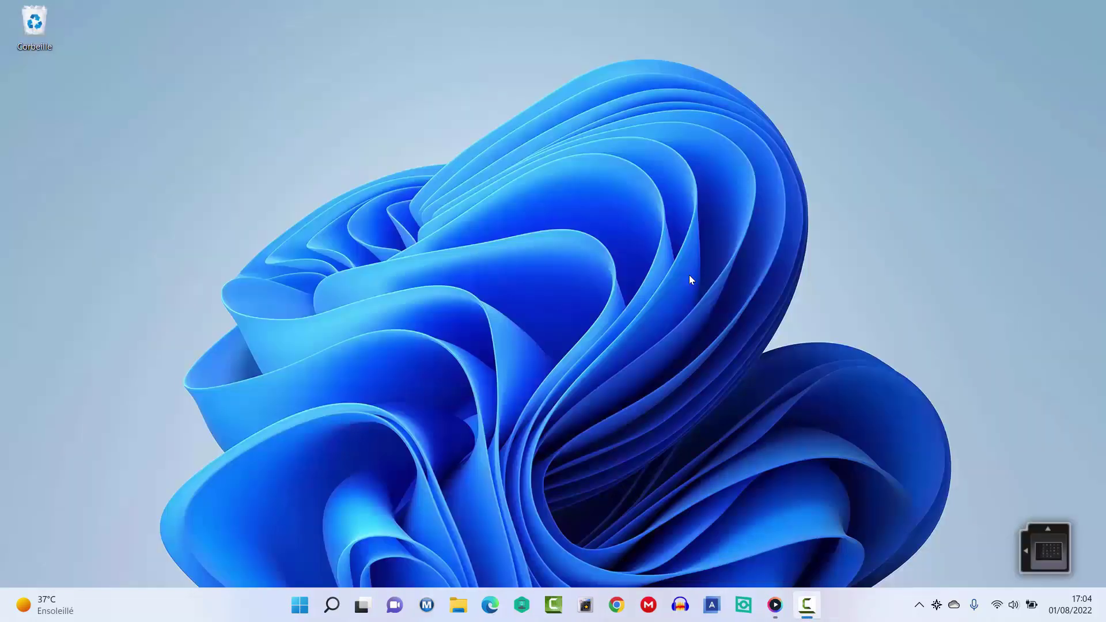